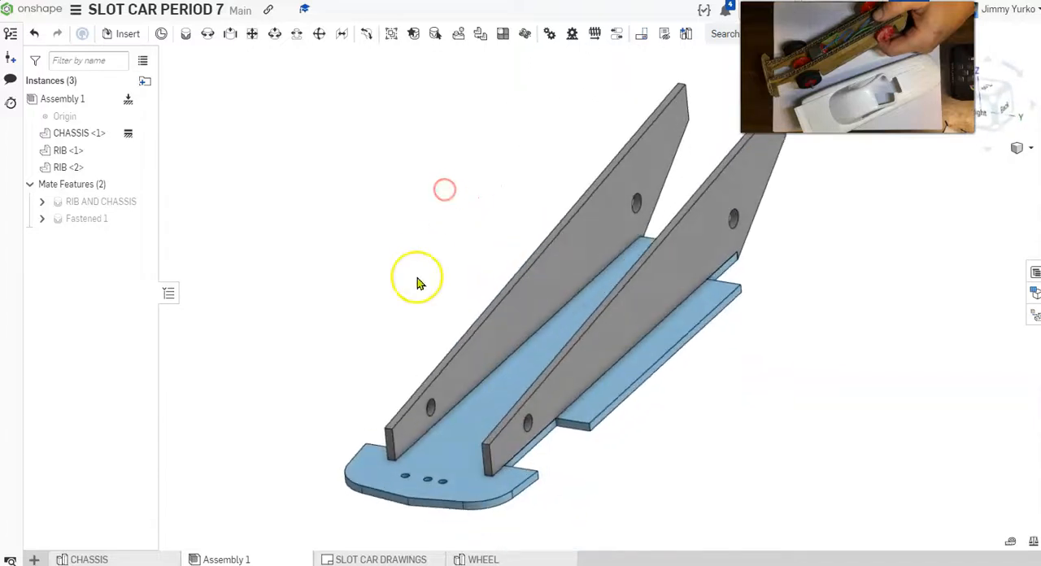
# Step: Open the SLOT CAR DRAWINGS drawing from the assembly
pyautogui.moveTo(363, 562)
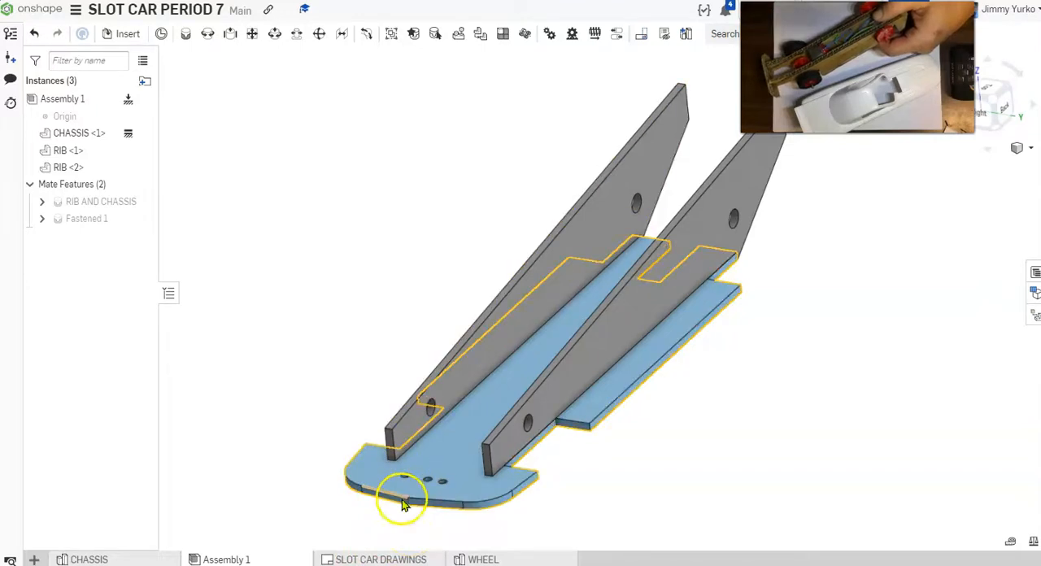
pyautogui.click(386, 560)
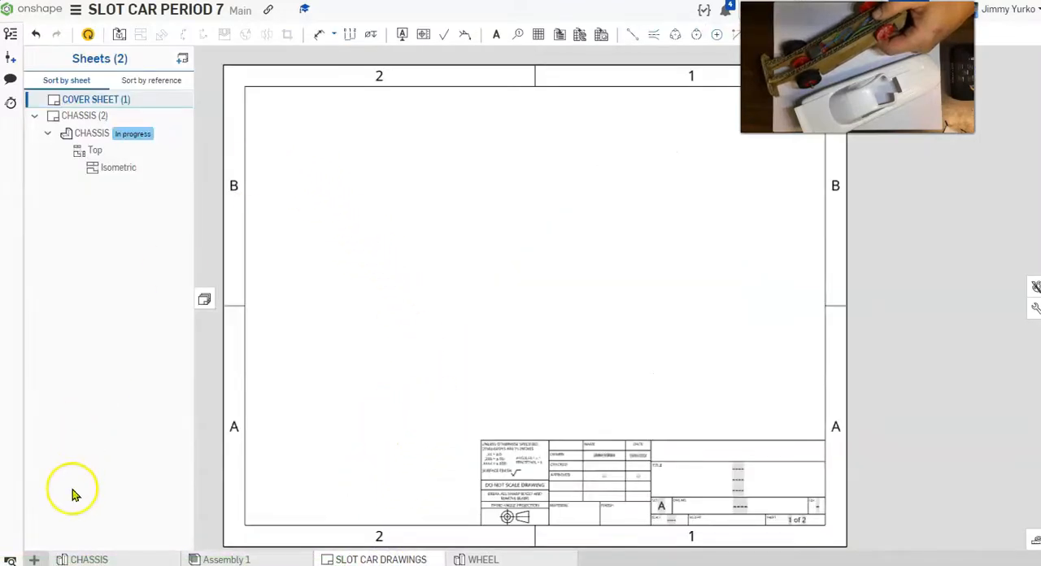
pyautogui.click(33, 559)
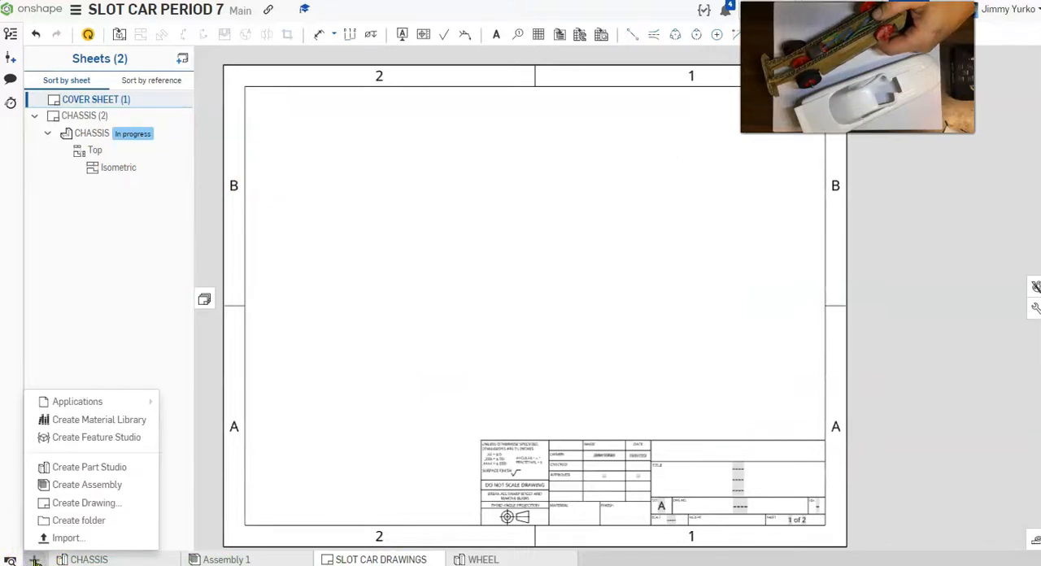
pyautogui.click(84, 506)
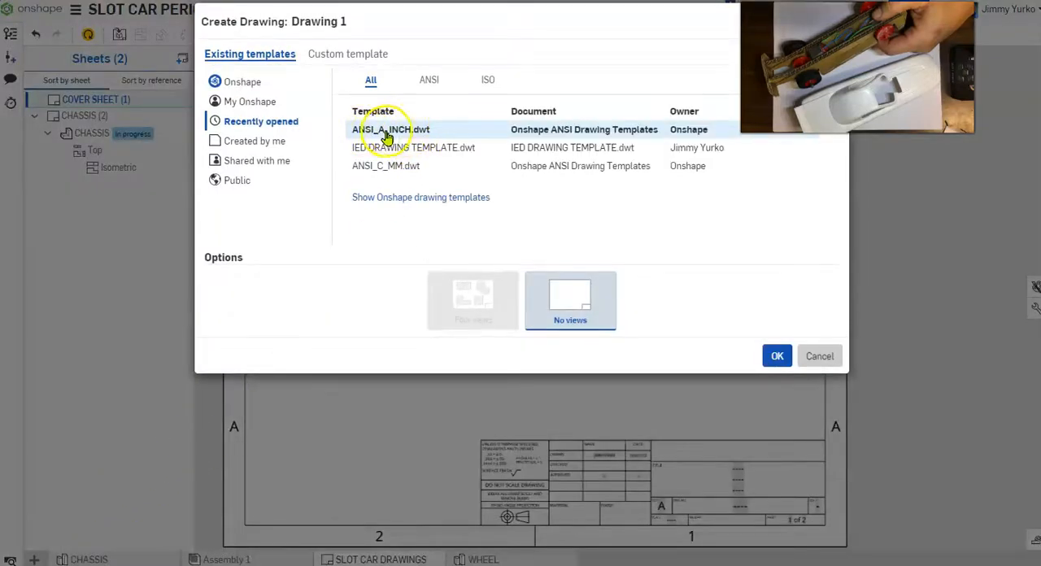
pyautogui.click(403, 133)
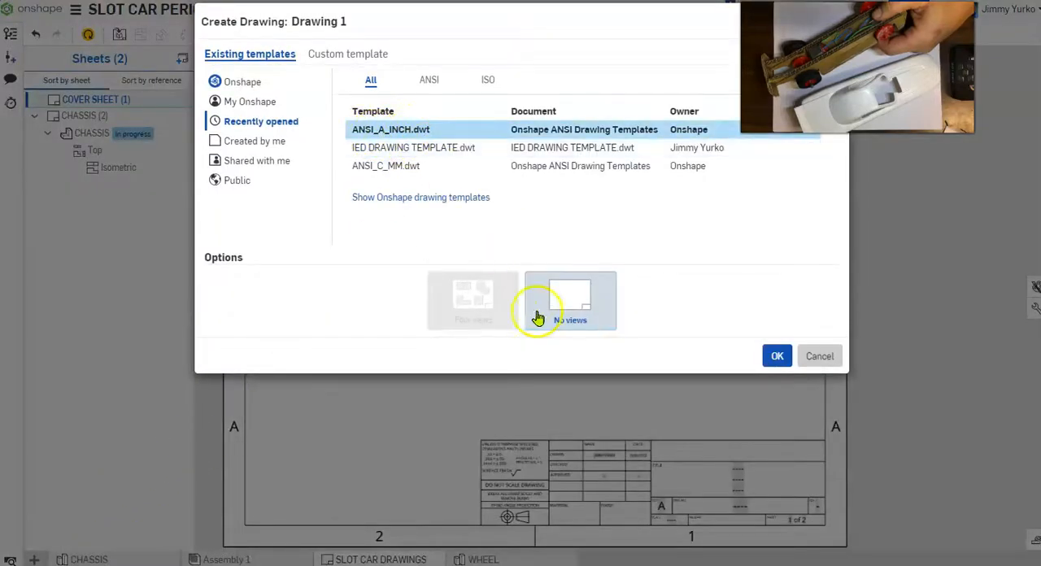
pyautogui.click(818, 357)
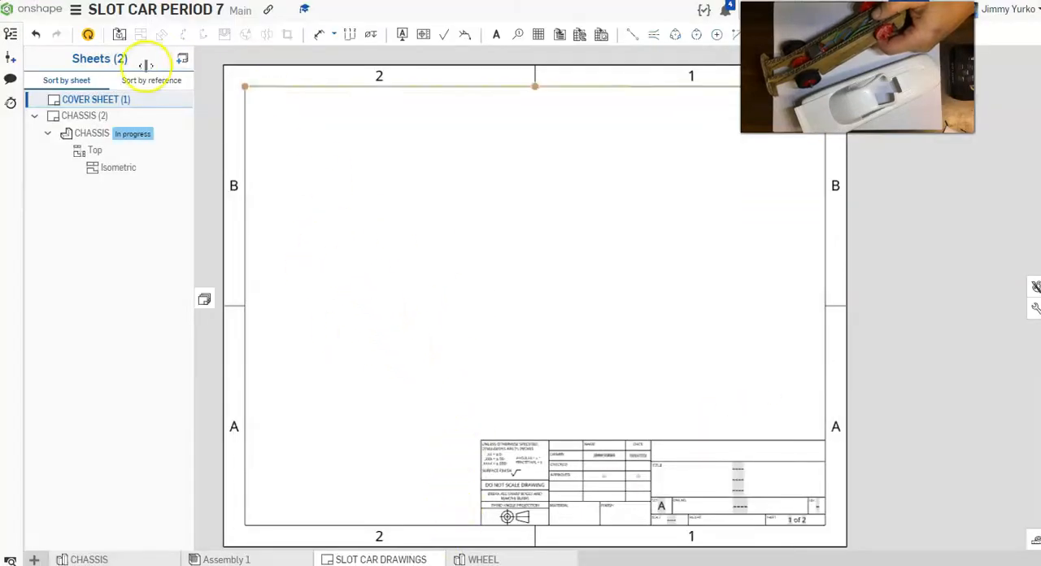
pyautogui.rightClick(84, 100)
pyautogui.click(116, 108)
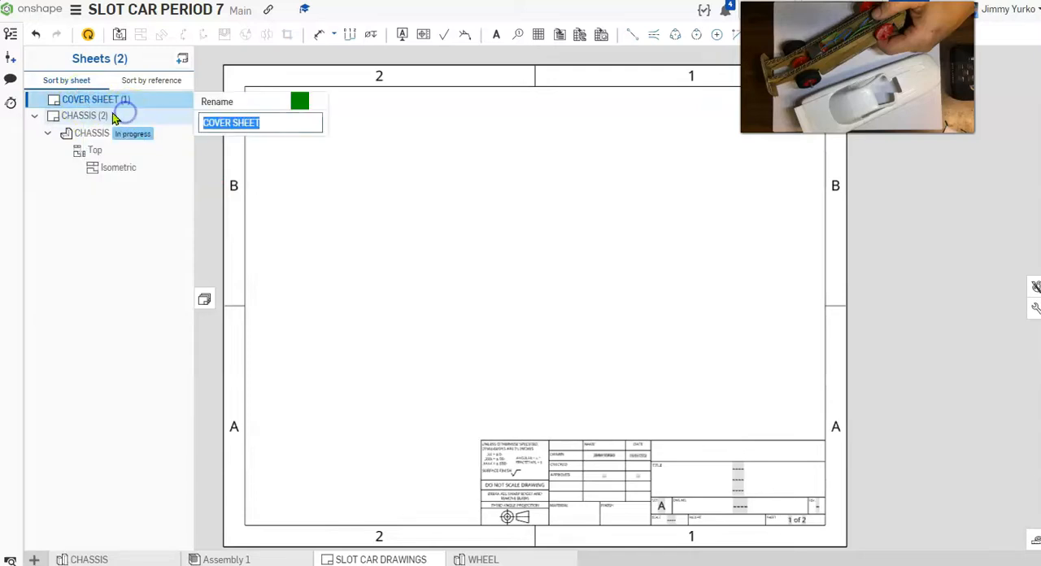
pyautogui.click(317, 102)
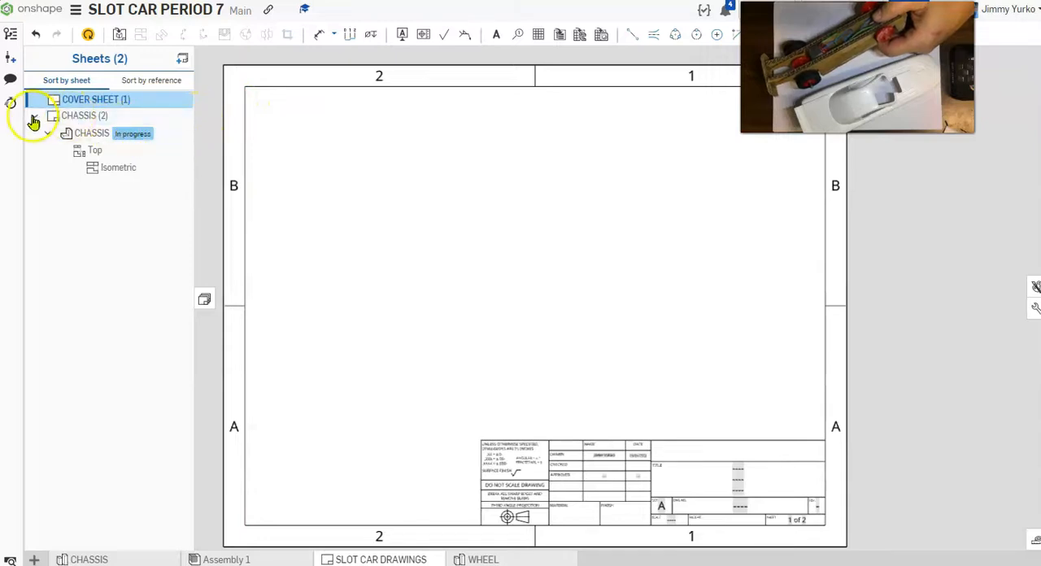
# Step: Switch to the CHASSIS sheet and insert a new blank sheet after it
pyautogui.click(70, 118)
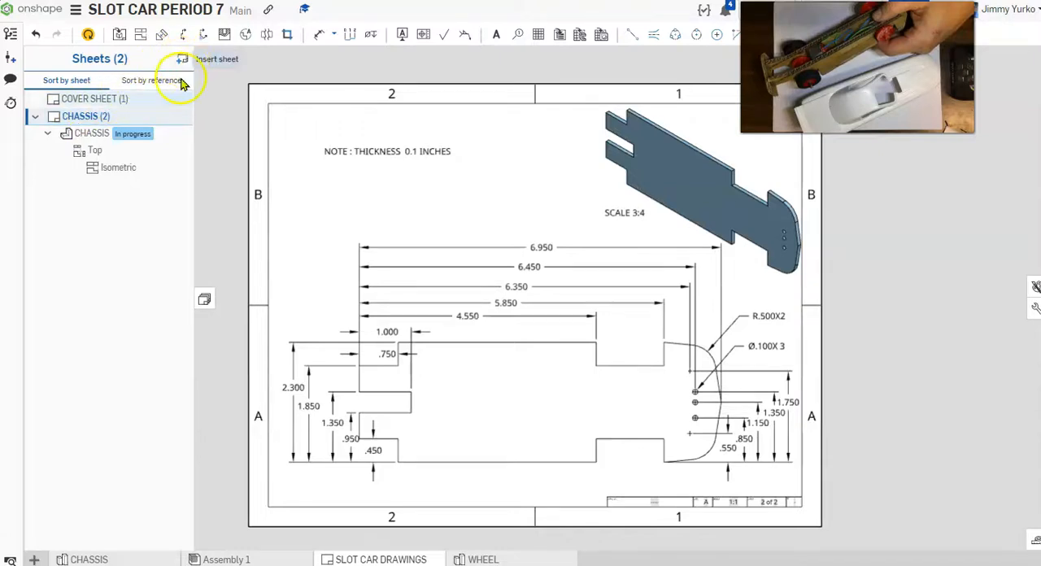
pyautogui.click(204, 300)
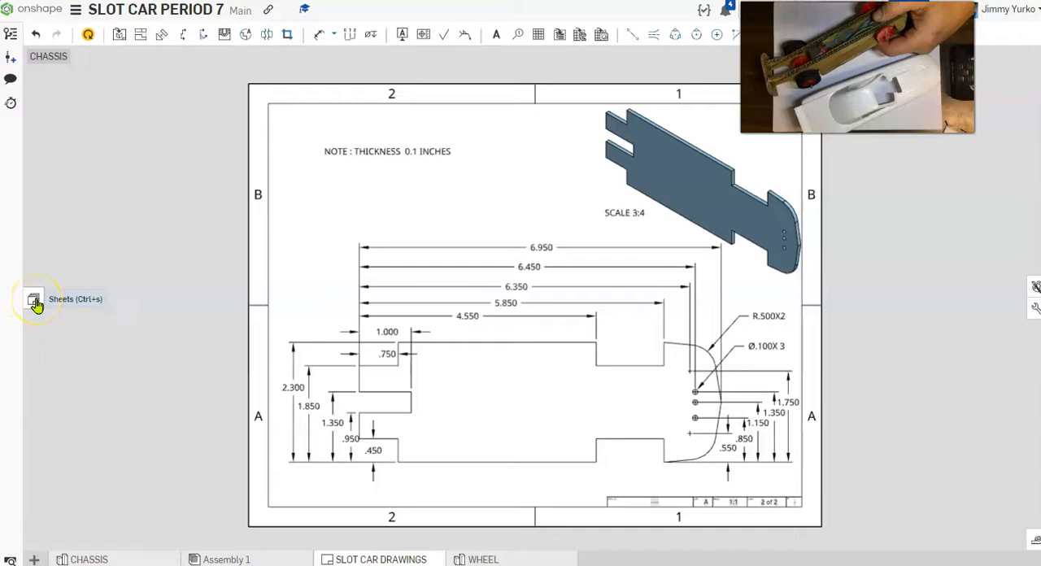
pyautogui.click(36, 304)
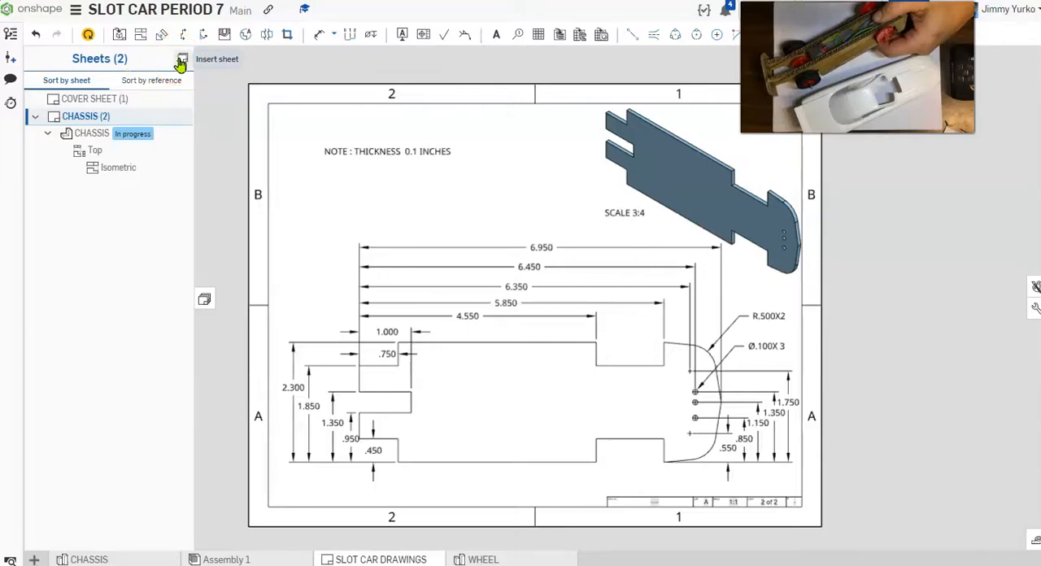
pyautogui.click(179, 62)
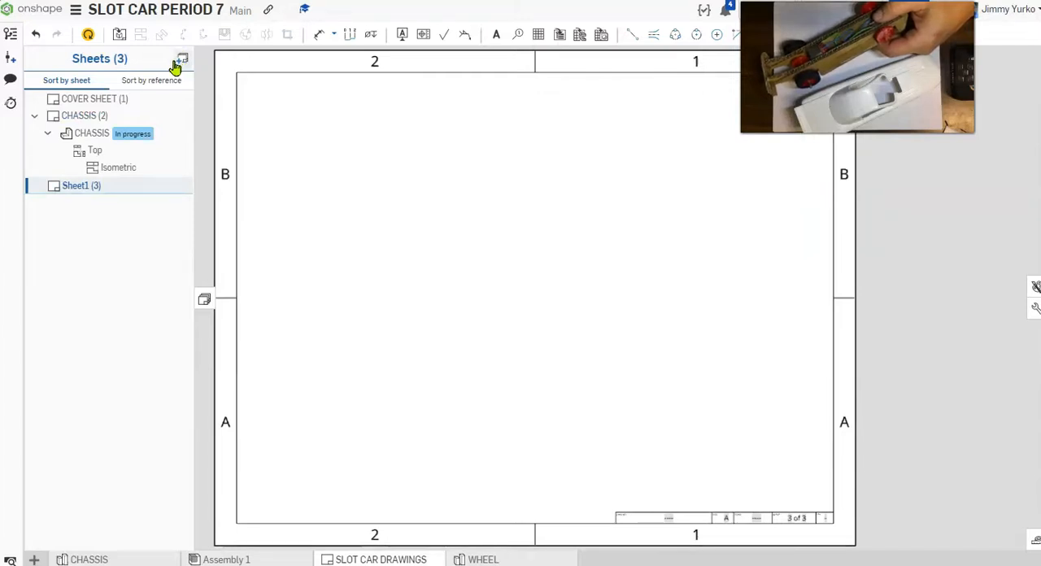
# Step: Start inserting a view on the new sheet and choose the RIB part from the CHASSIS part studio
pyautogui.click(119, 39)
pyautogui.moveTo(236, 57); pyautogui.dragTo(276, 135)
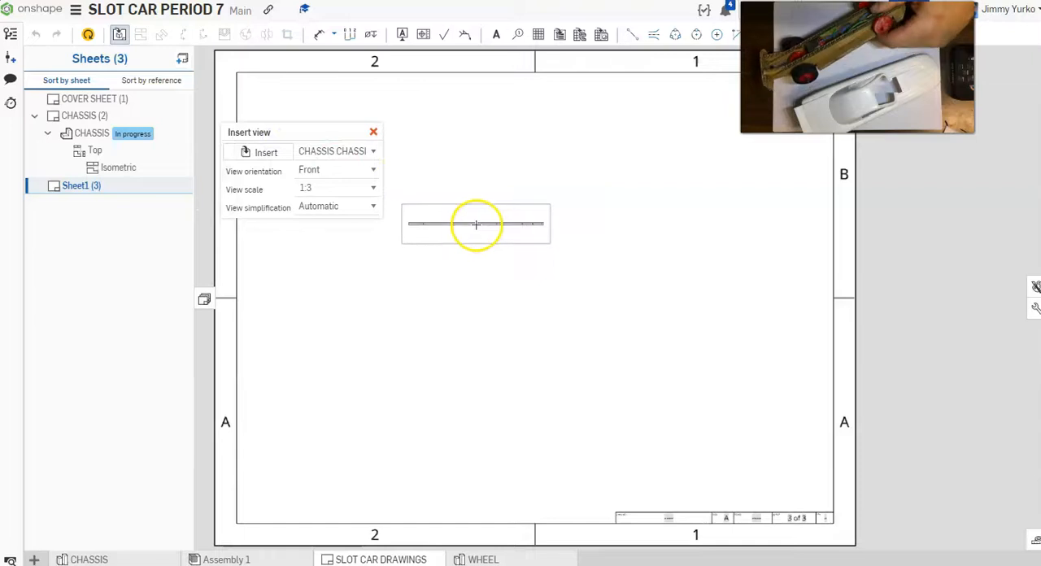
pyautogui.click(371, 153)
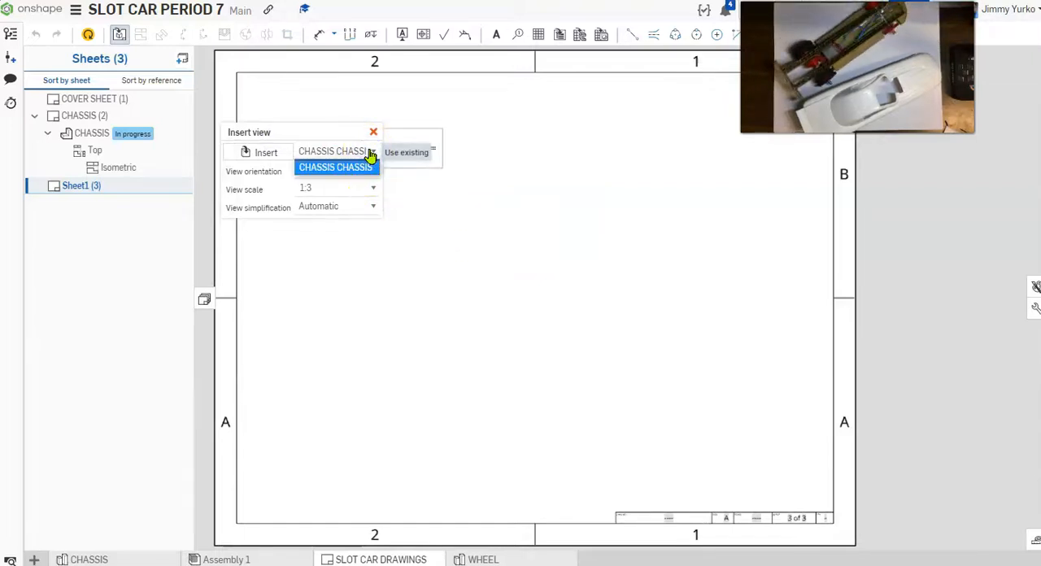
pyautogui.click(370, 154)
pyautogui.click(273, 159)
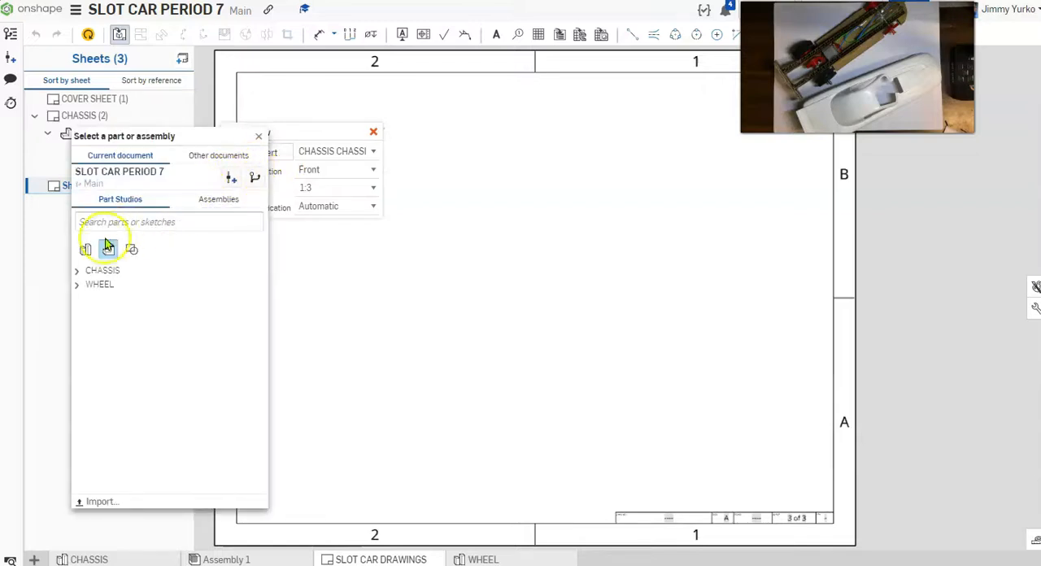
pyautogui.click(76, 270)
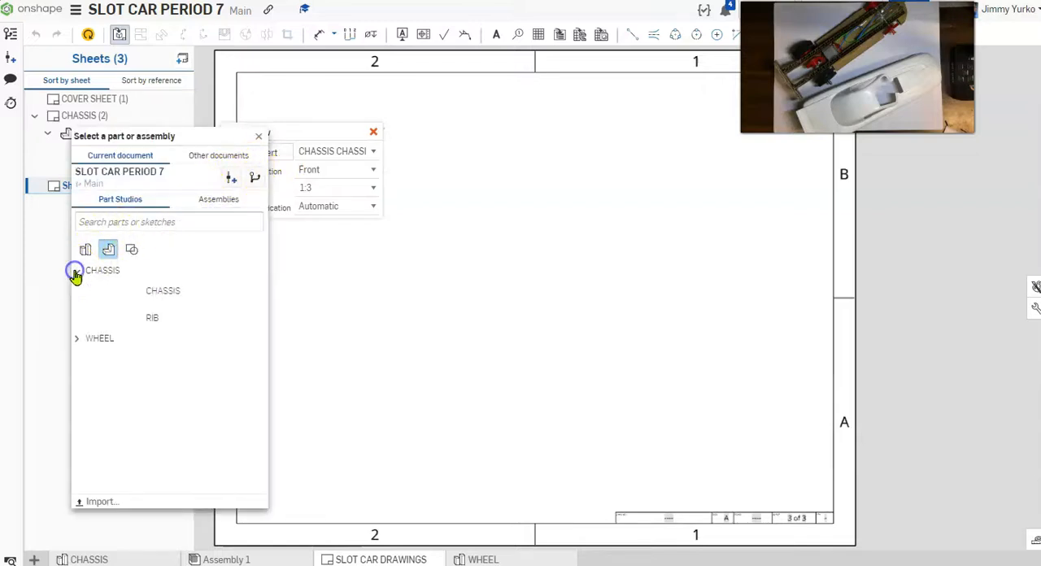
pyautogui.click(120, 320)
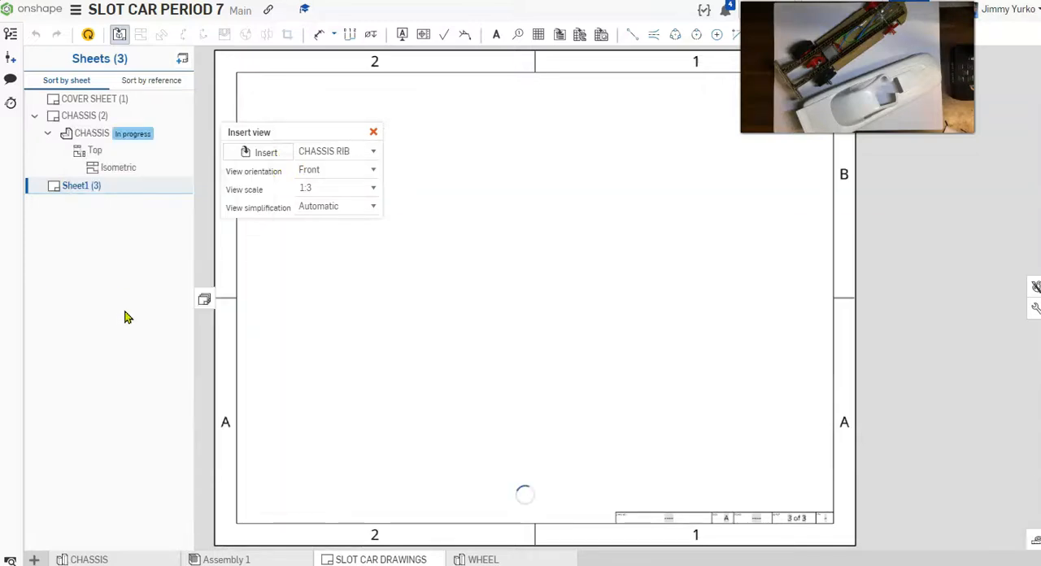
# Step: Set the rib view's scale to 1:1
pyautogui.click(373, 189)
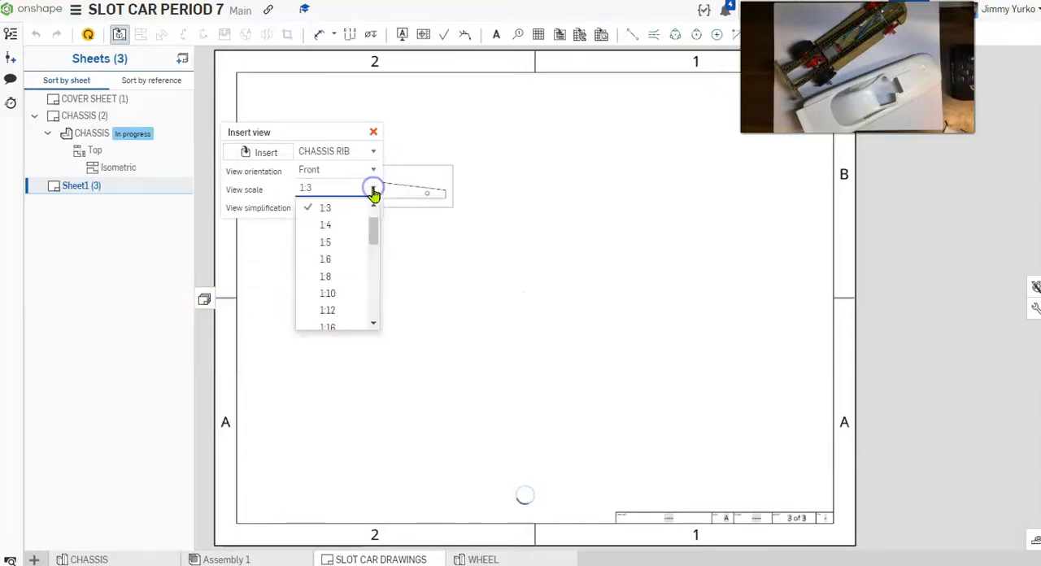
pyautogui.moveTo(376, 239); pyautogui.dragTo(376, 228)
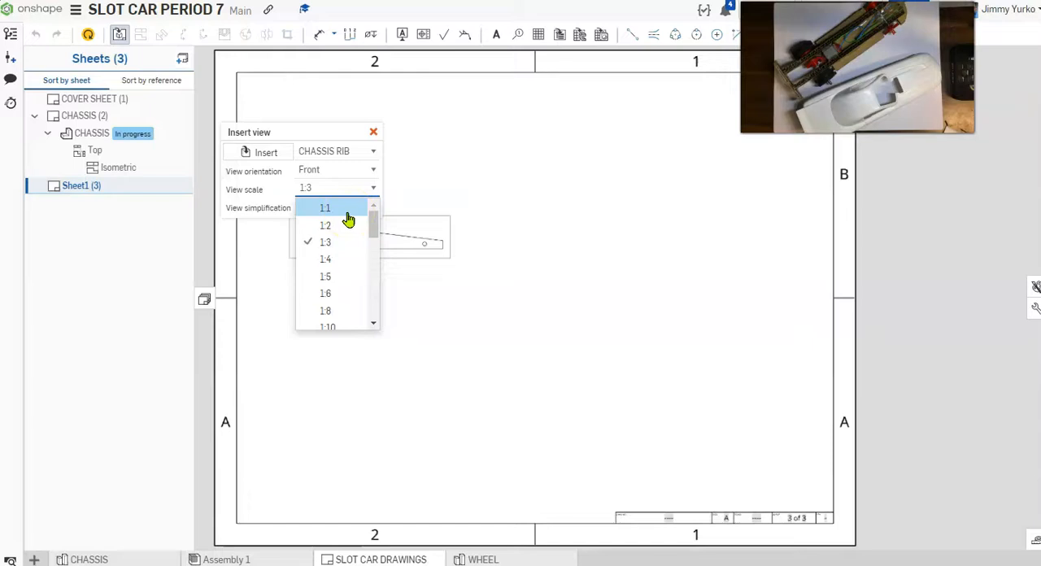
pyautogui.click(347, 213)
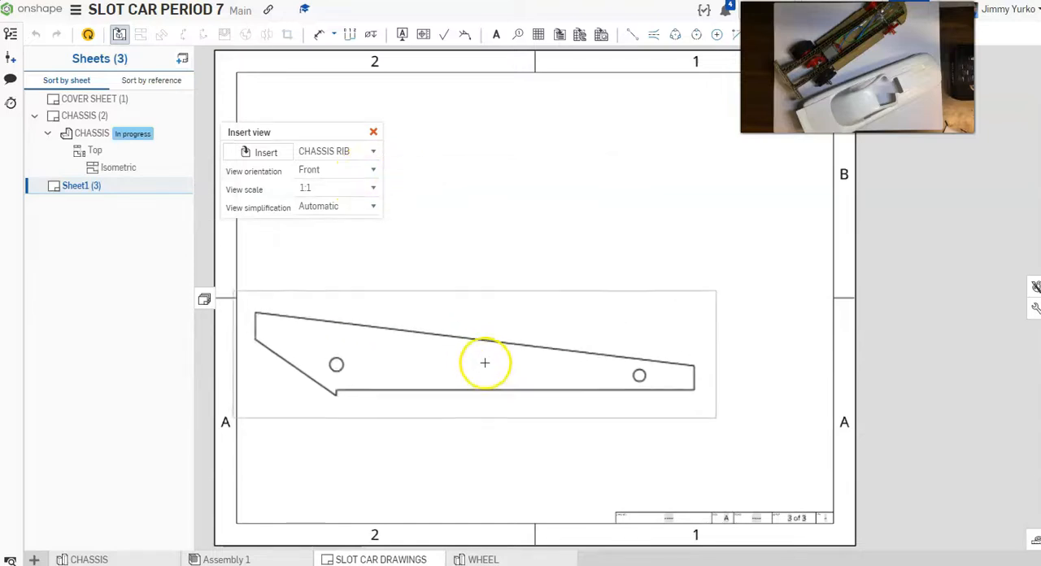
pyautogui.click(375, 170)
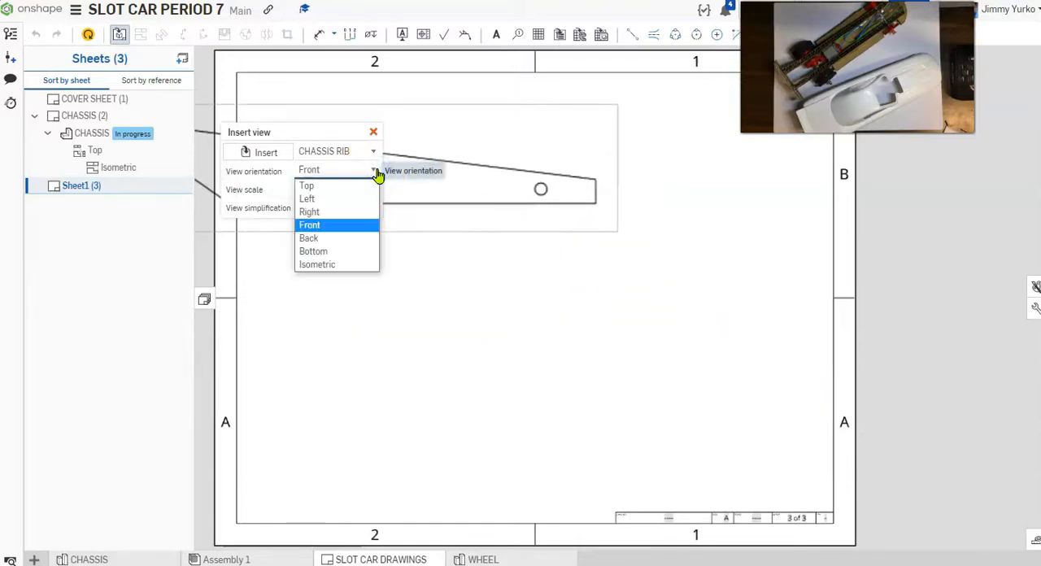
pyautogui.click(344, 187)
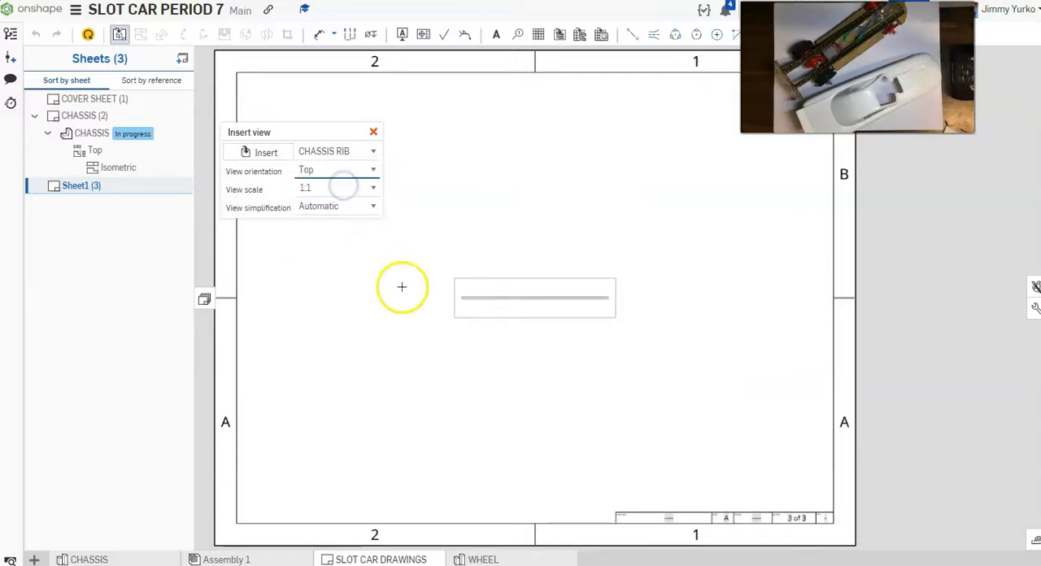
pyautogui.click(373, 152)
pyautogui.click(373, 152)
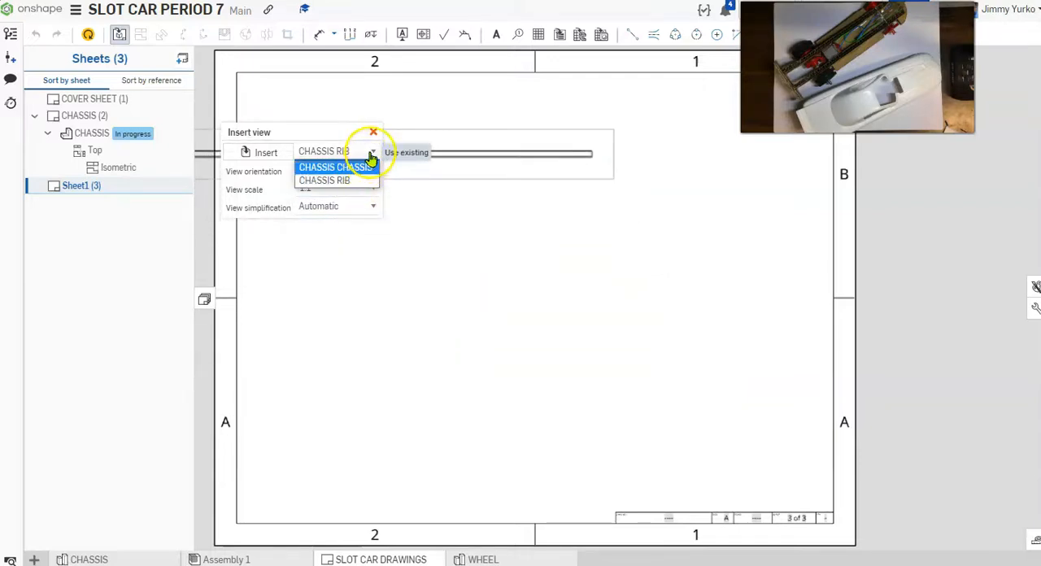
pyautogui.click(370, 171)
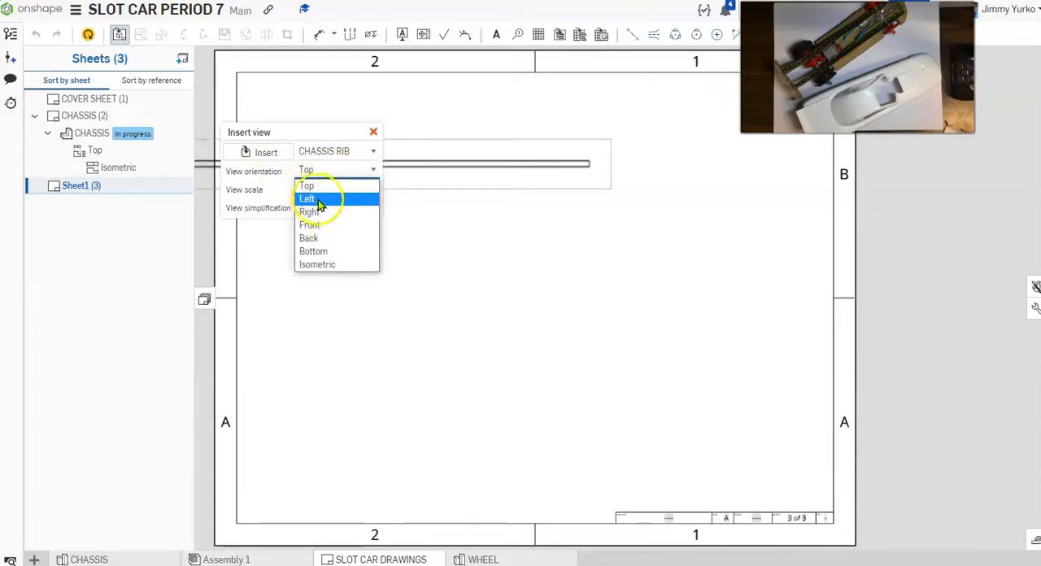
pyautogui.click(325, 231)
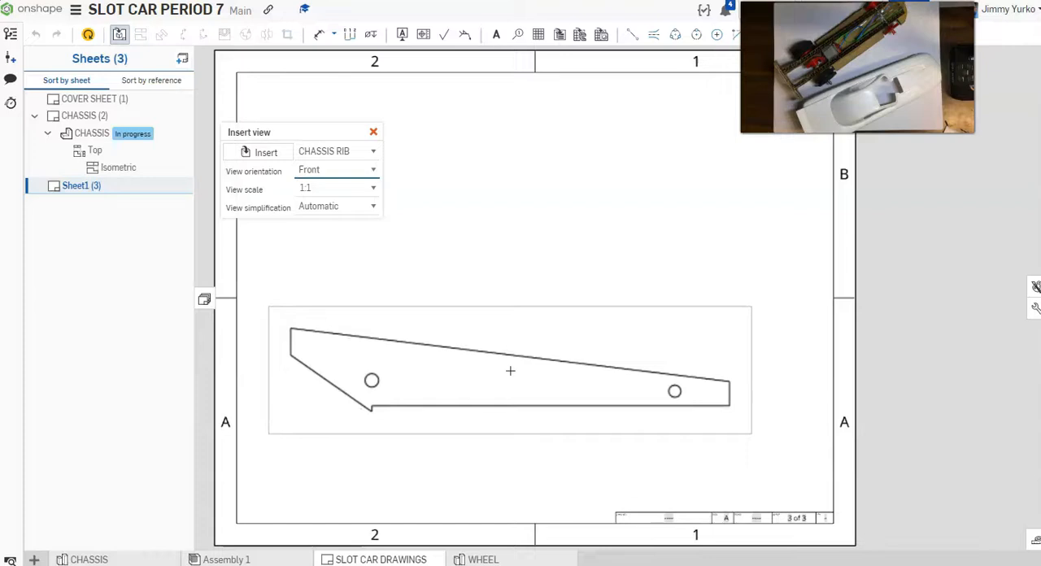
# Step: Place the rib's Front view in the lower half of the sheet and project an isometric view above it toward the upper-right corner
pyautogui.click(510, 371)
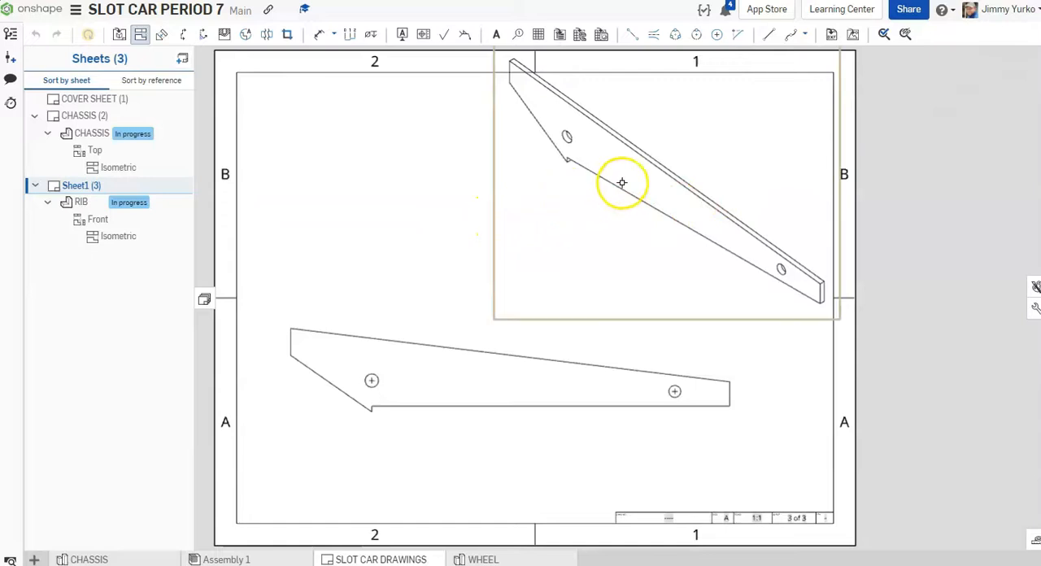
pyautogui.moveTo(613, 177); pyautogui.dragTo(644, 228)
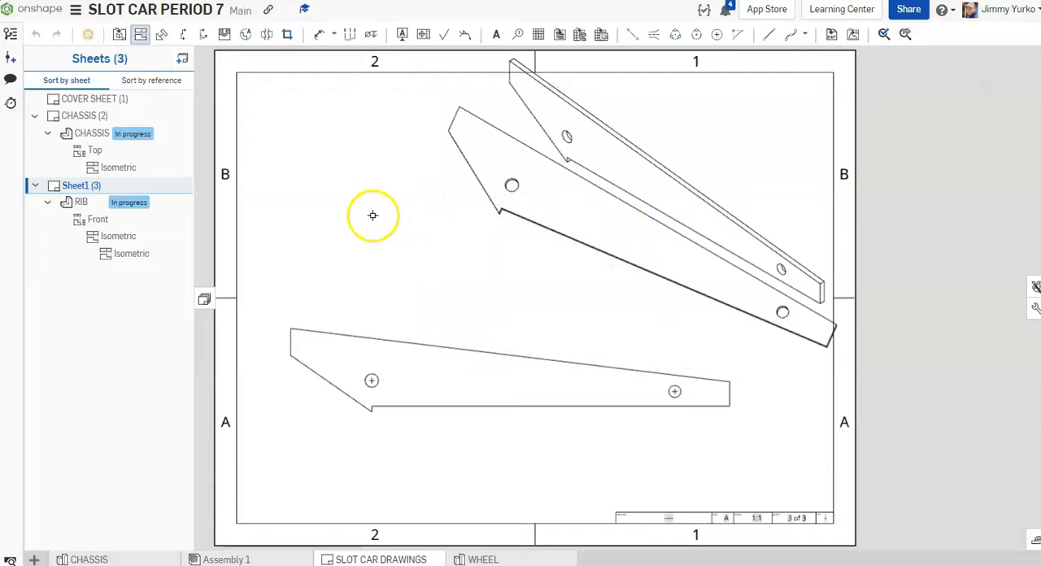
pyautogui.click(141, 37)
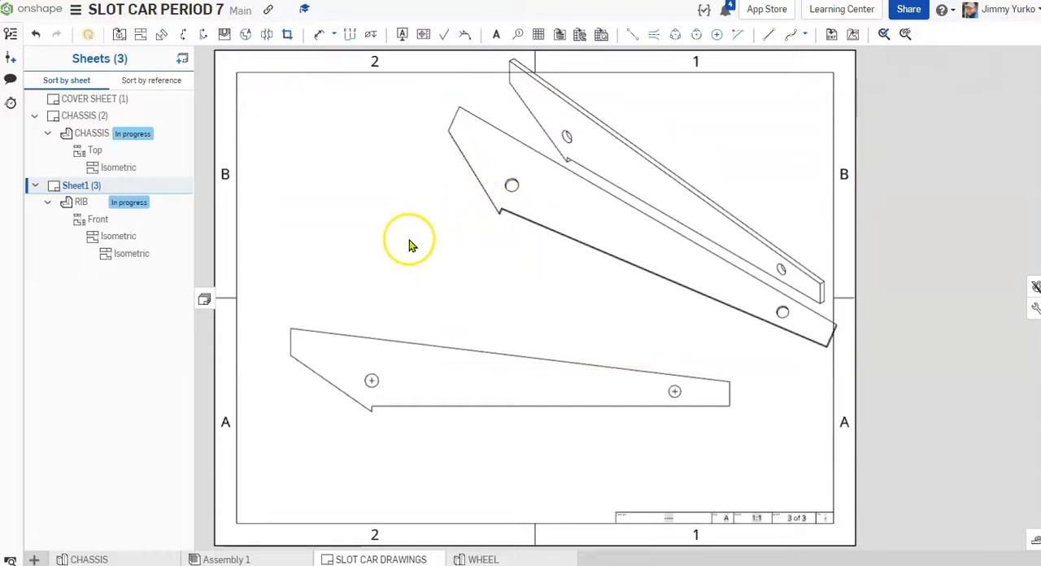
pyautogui.click(476, 235)
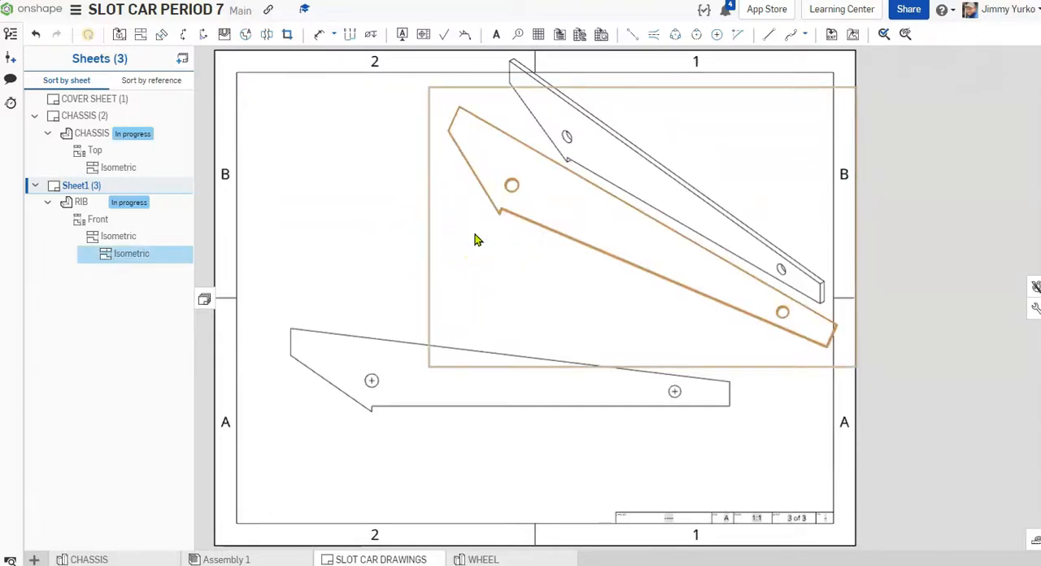
pyautogui.press('Delete')
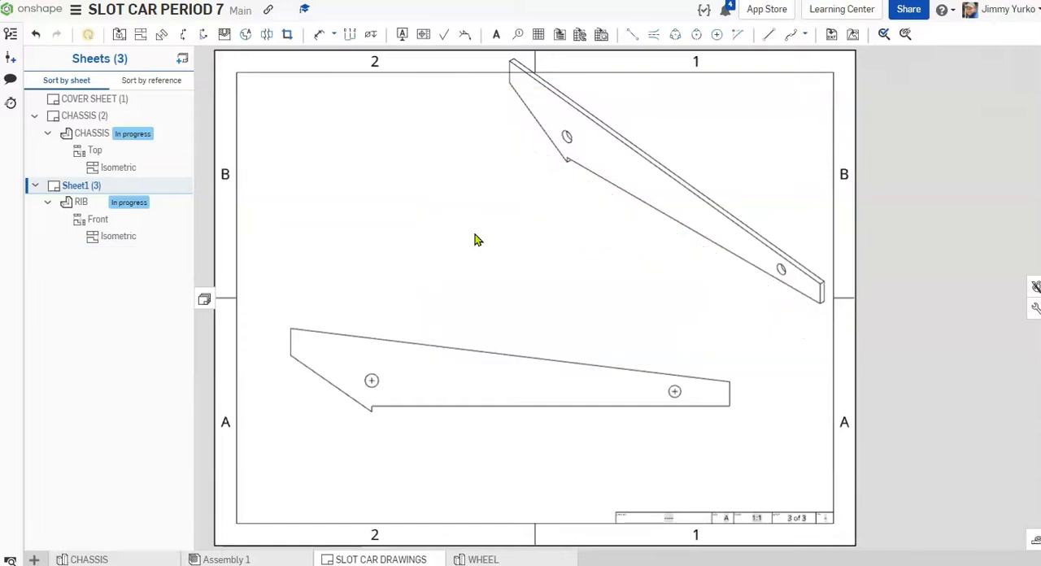
# Step: Move the rib's isometric view down inside the sheet border and display it as a shaded view
pyautogui.moveTo(598, 174); pyautogui.dragTo(593, 201)
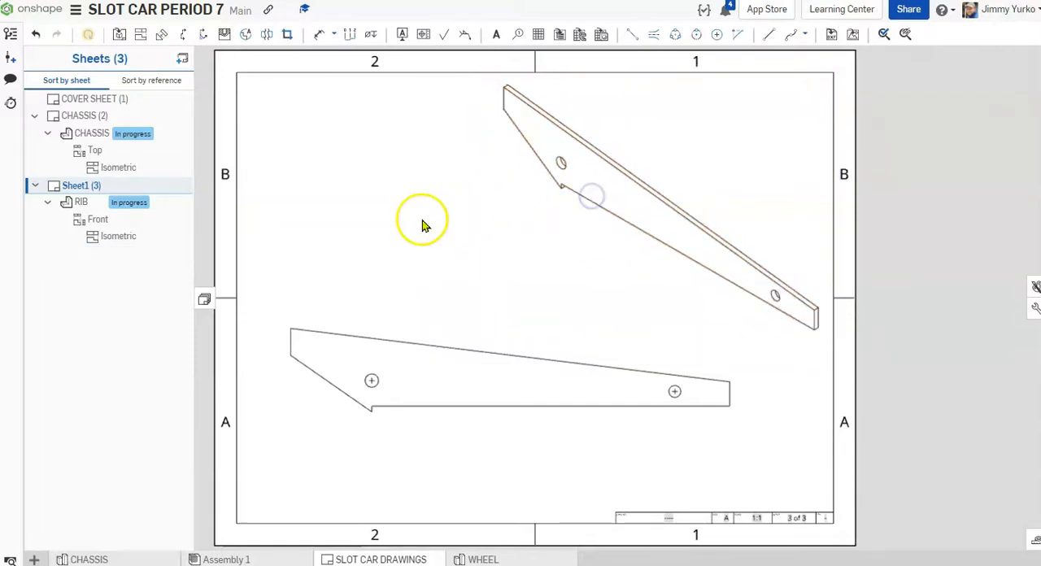
pyautogui.rightClick(538, 155)
pyautogui.moveTo(546, 145)
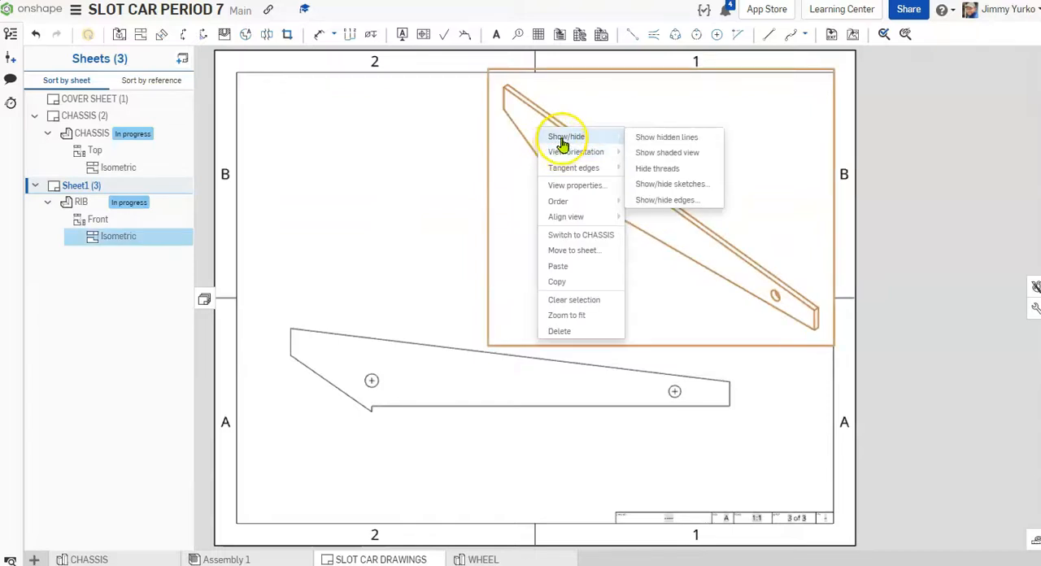
pyautogui.click(668, 153)
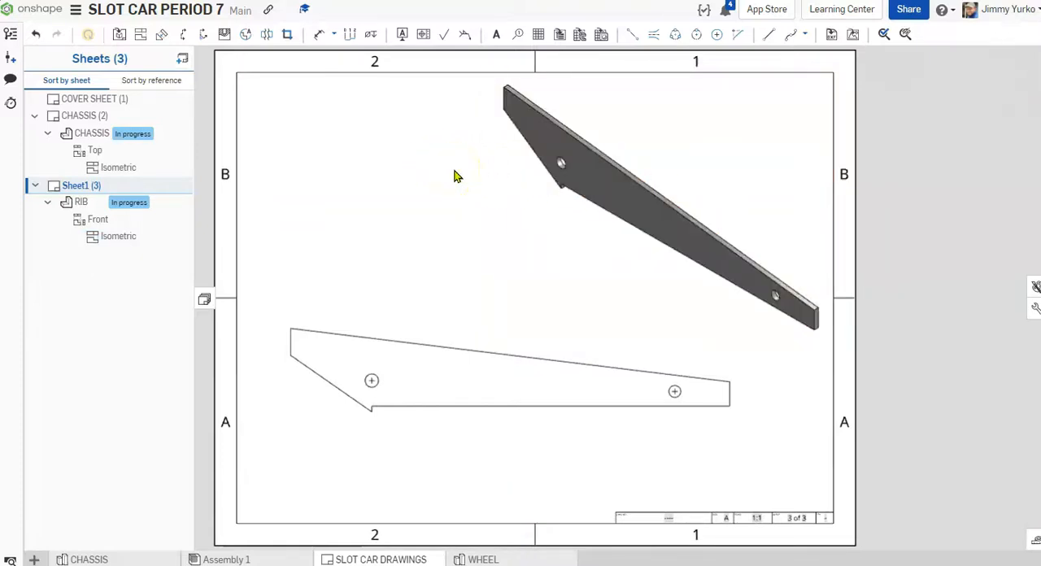
# Step: Shift the rib's Front view slightly right and down on the sheet, and clear the selection
pyautogui.moveTo(527, 363)
pyautogui.mouseDown()
pyautogui.moveTo(545, 363)
pyautogui.moveTo(528, 365)
pyautogui.moveTo(545, 374)
pyautogui.moveTo(553, 357)
pyautogui.mouseUp()
pyautogui.click(545, 363)
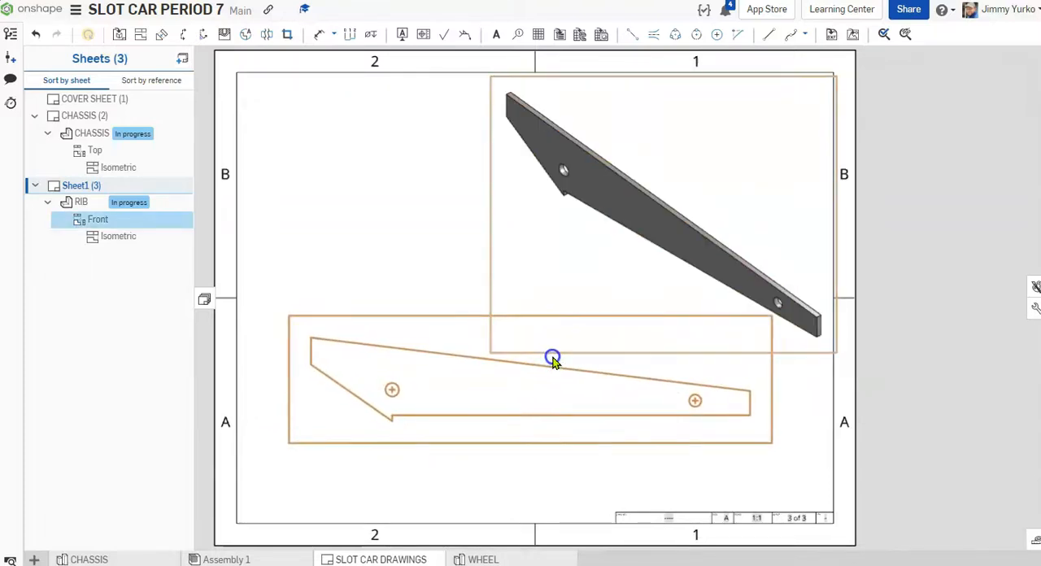
pyautogui.click(389, 216)
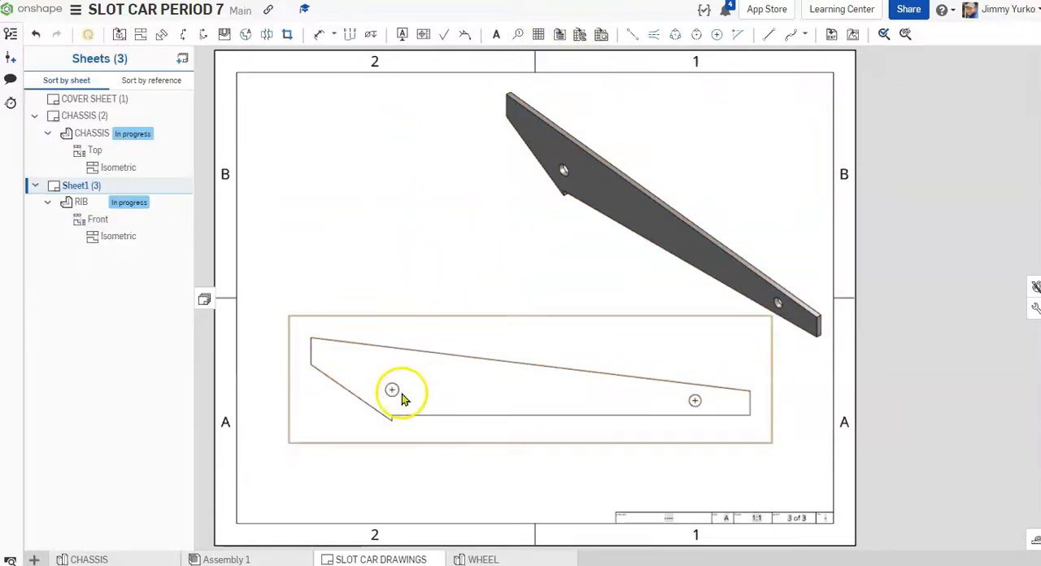
# Step: Dimension the rib's overall horizontal length above the Front view, between its upper-left and upper-right corners
pyautogui.scroll(10, 401, 399)
pyautogui.scroll(-8, 390, 389)
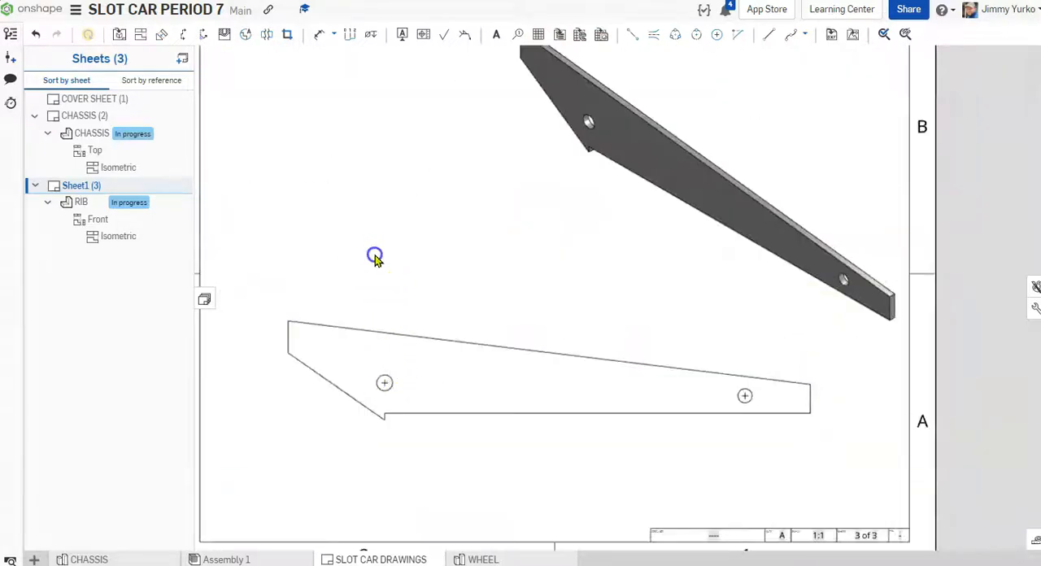
pyautogui.click(322, 36)
pyautogui.click(288, 322)
pyautogui.click(809, 384)
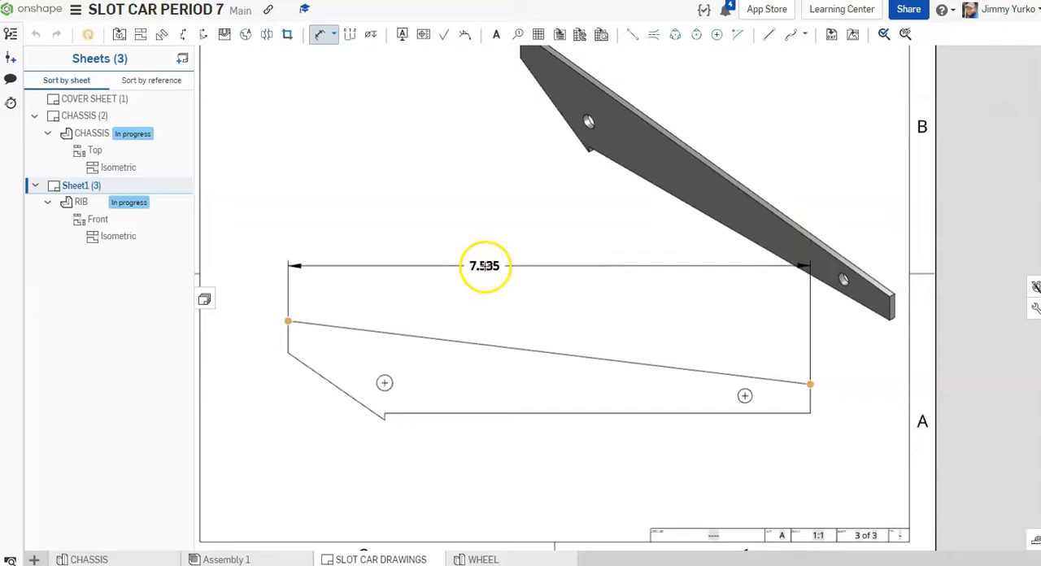
pyautogui.click(483, 288)
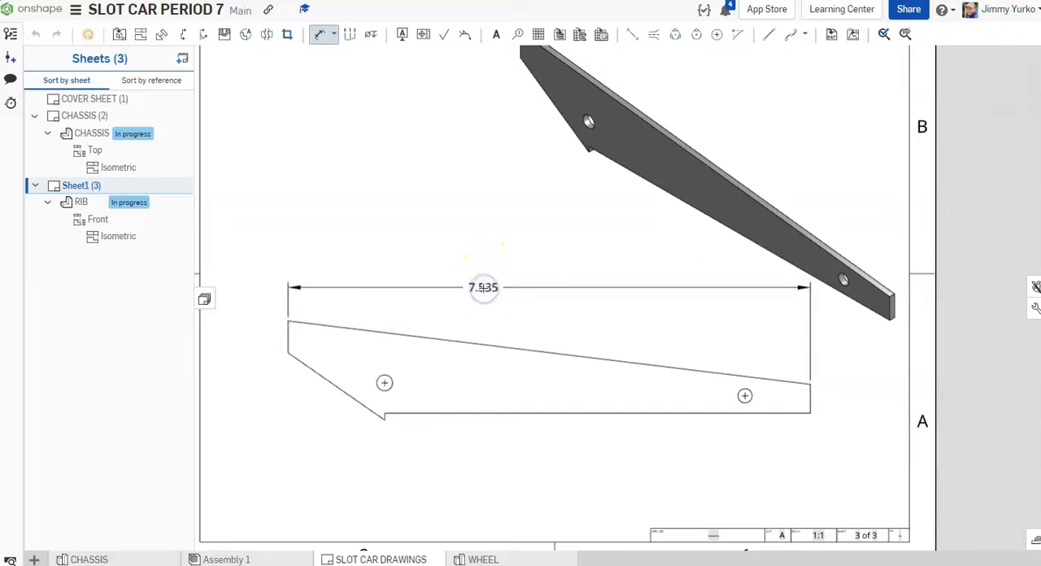
# Step: Dimension the horizontal distance from the rib's left end to each hole, and move the overall length dimension above both
pyautogui.click(286, 353)
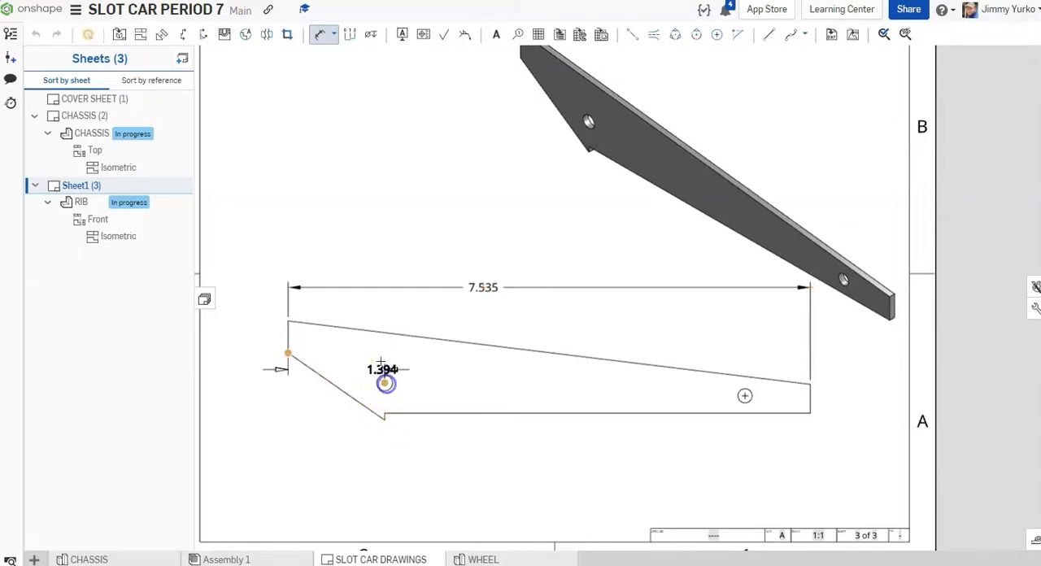
pyautogui.click(336, 300)
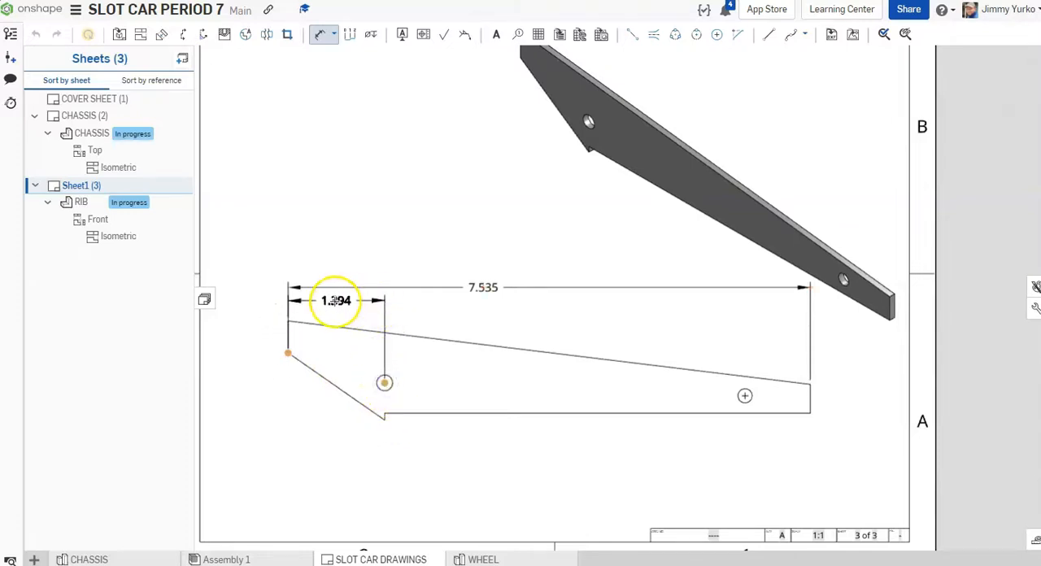
pyautogui.click(288, 350)
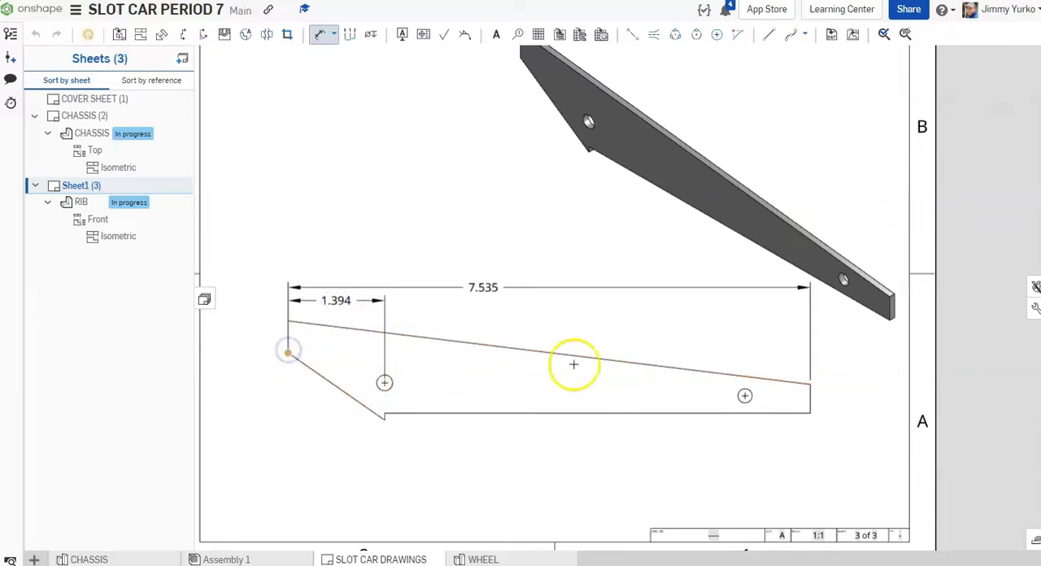
pyautogui.click(745, 395)
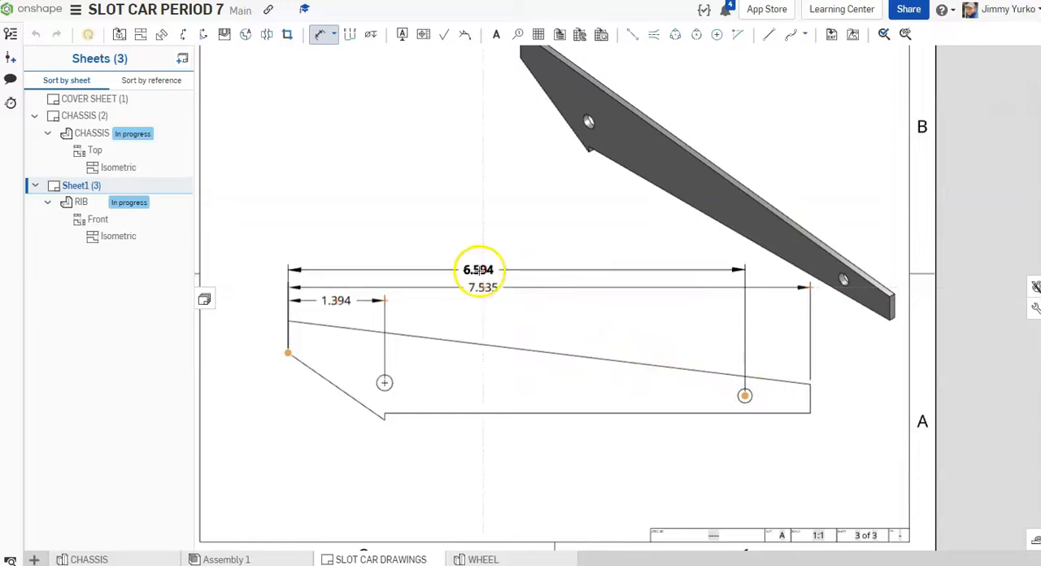
pyautogui.click(478, 272)
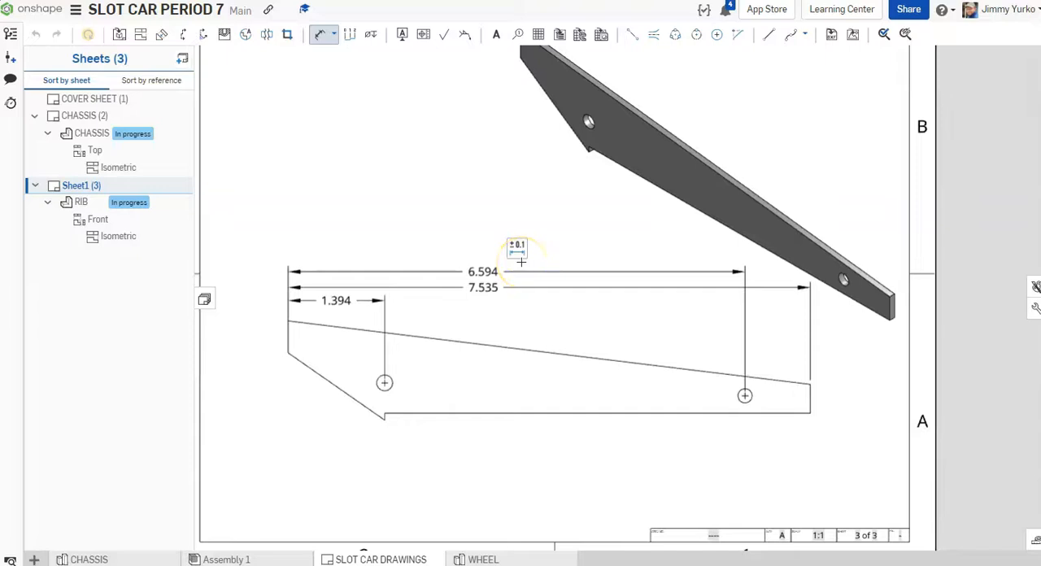
pyautogui.press('Escape')
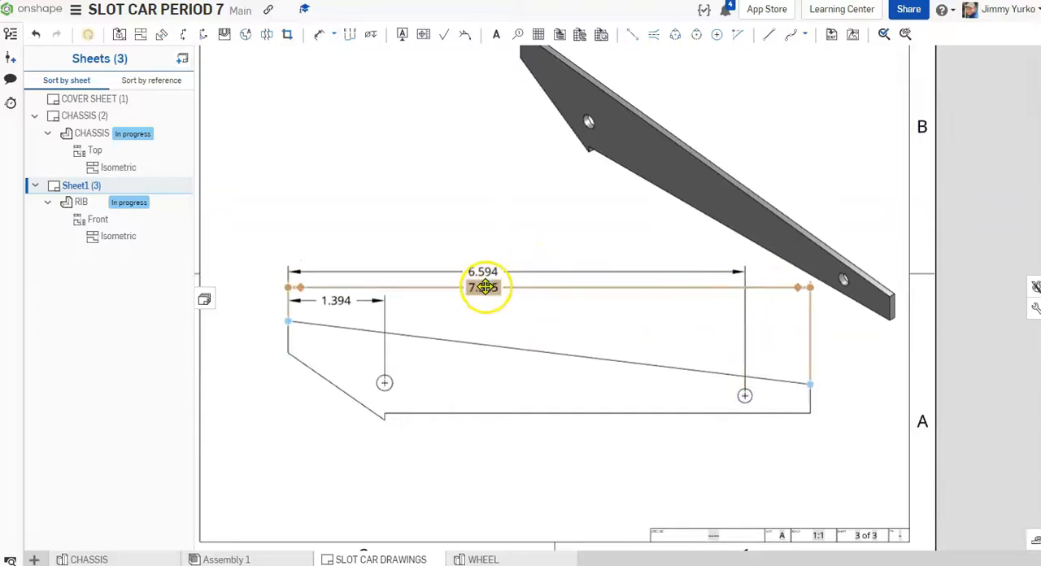
pyautogui.moveTo(484, 287); pyautogui.dragTo(485, 252)
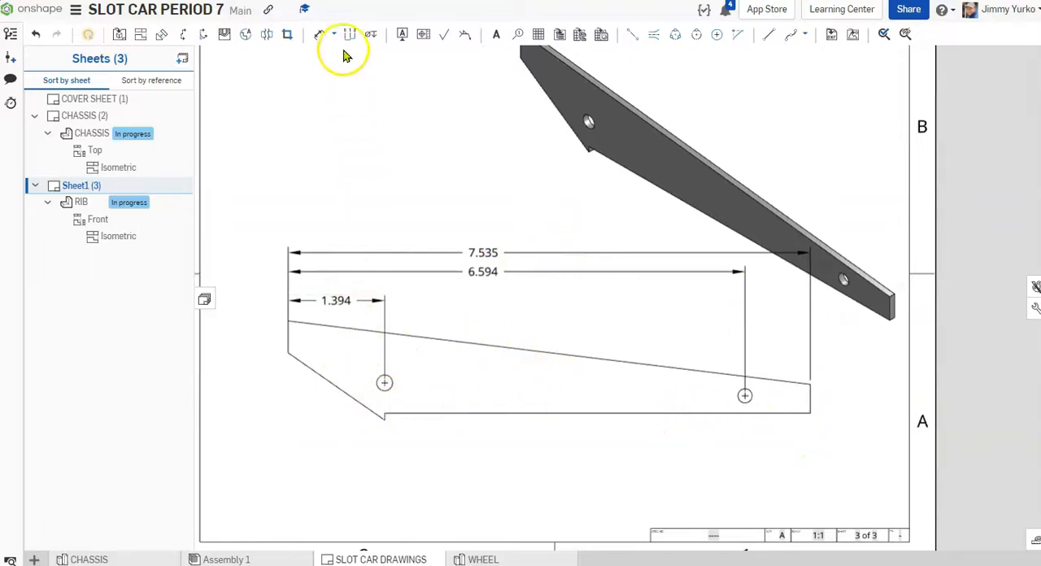
# Step: Dimension the height of the small notch at the rib's lowest point, placing the value below and left of it
pyautogui.click(321, 37)
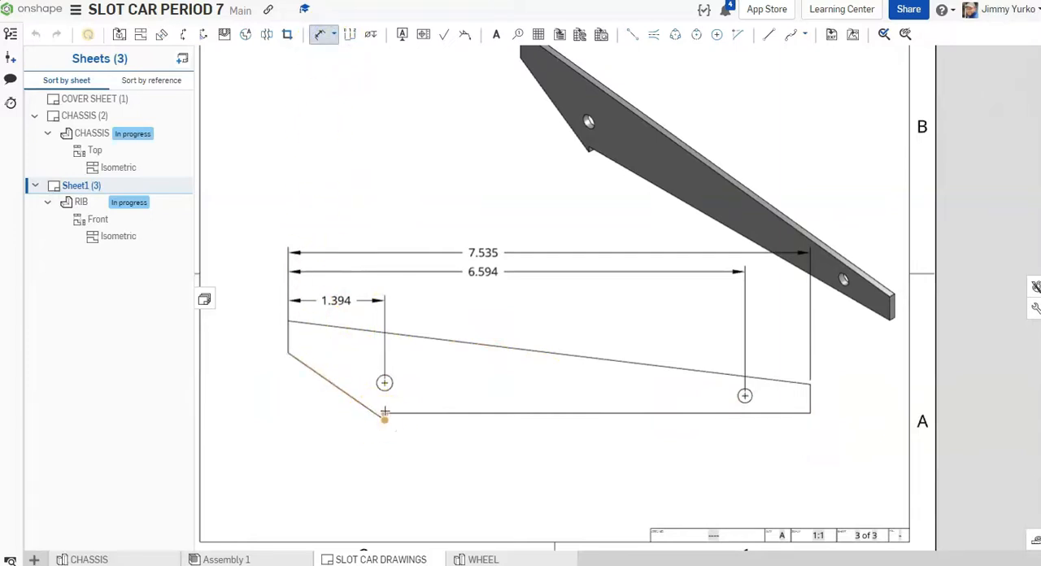
pyautogui.moveTo(384, 413); pyautogui.dragTo(308, 428)
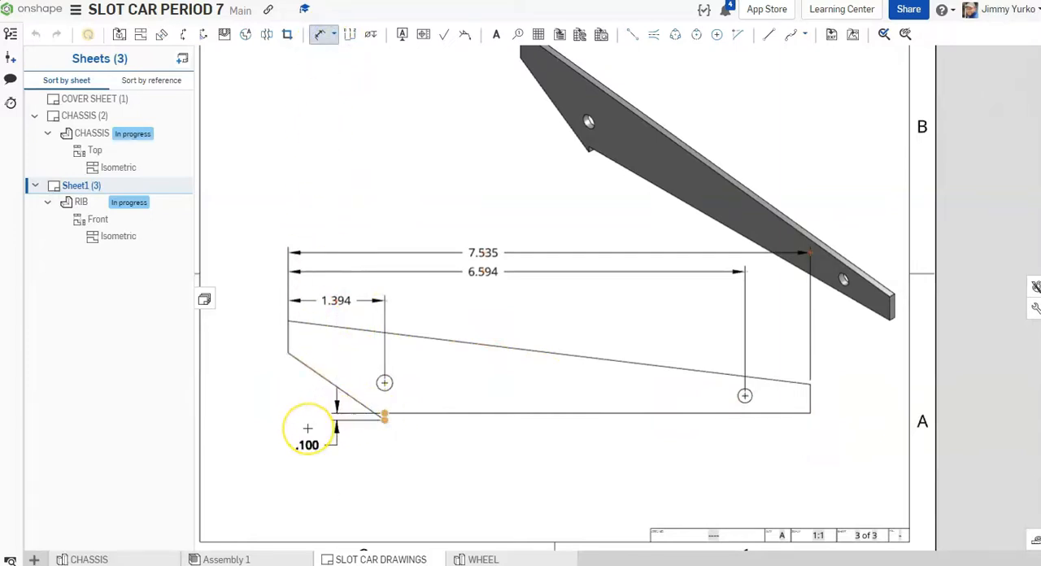
pyautogui.click(308, 429)
# Step: Dimension the vertical distance from the rib's lowest point to each hole's center, with one value at each end of the view
pyautogui.click(381, 421)
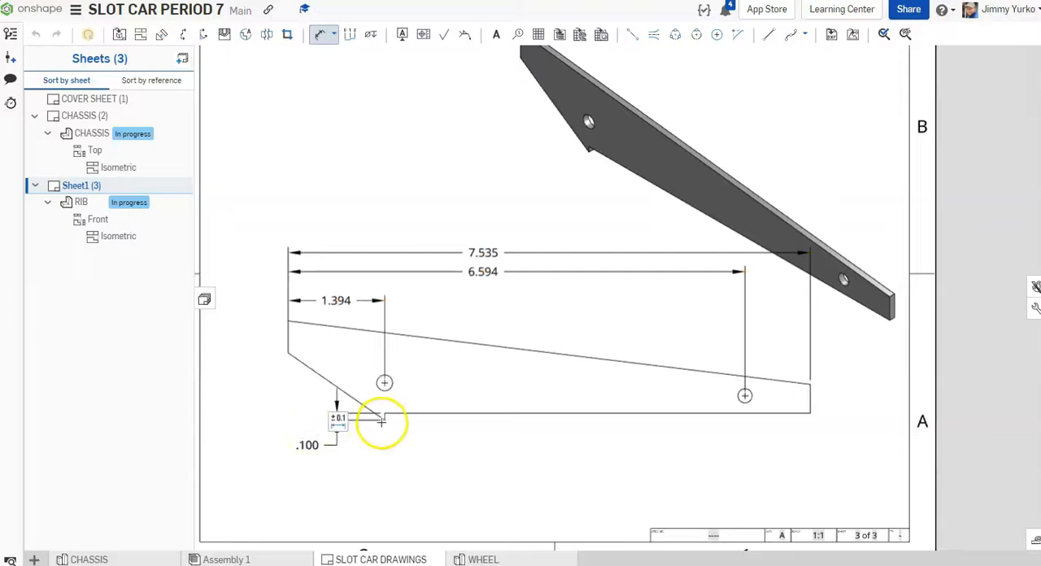
pyautogui.click(385, 383)
pyautogui.moveTo(385, 383); pyautogui.dragTo(289, 400)
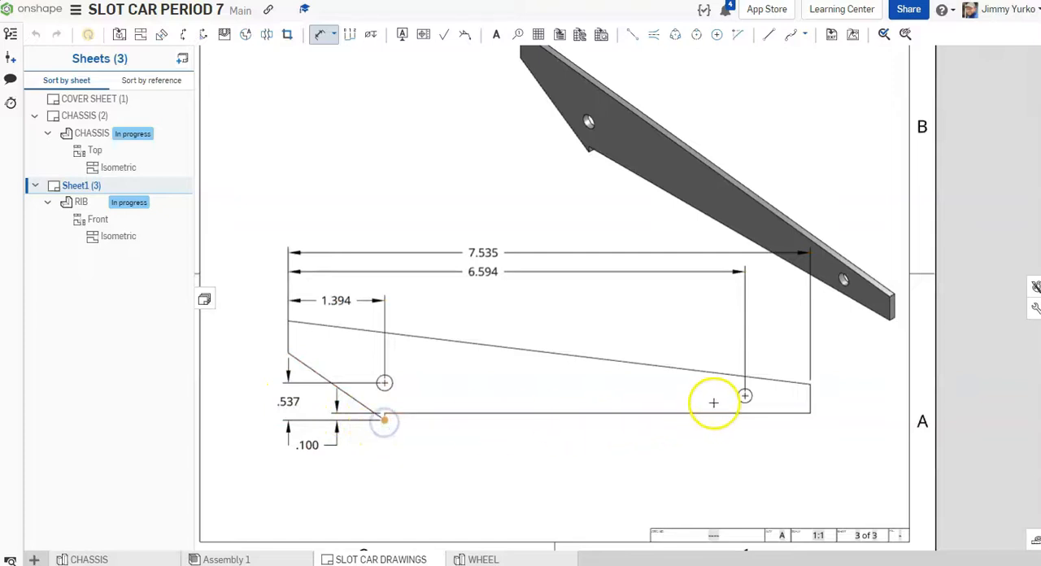
pyautogui.moveTo(746, 397); pyautogui.dragTo(835, 408)
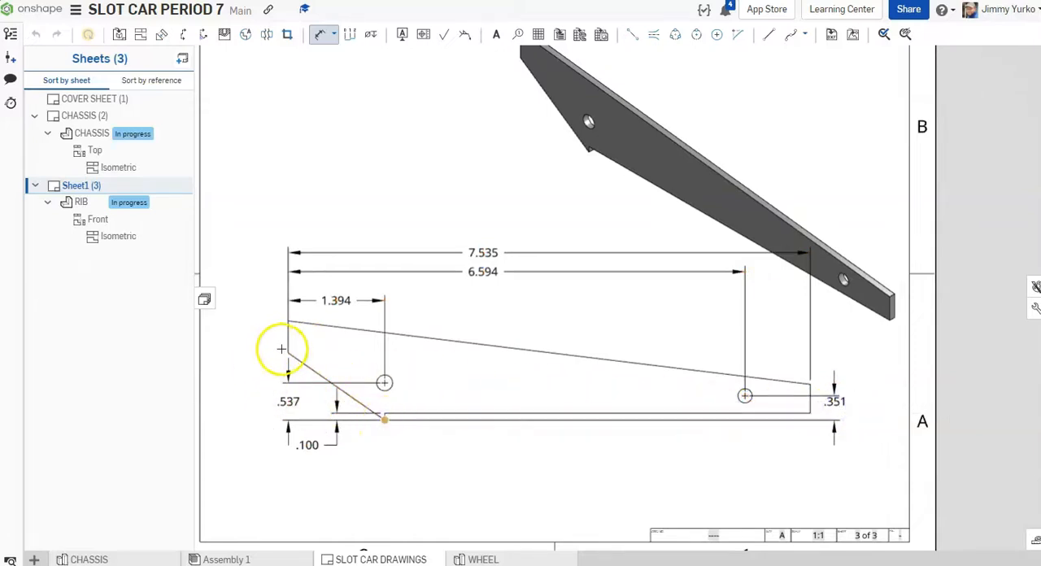
# Step: Dimension the heights of the rib's lower-left and upper-left corners above its lowest point, stacked to the left of the view
pyautogui.click(255, 376)
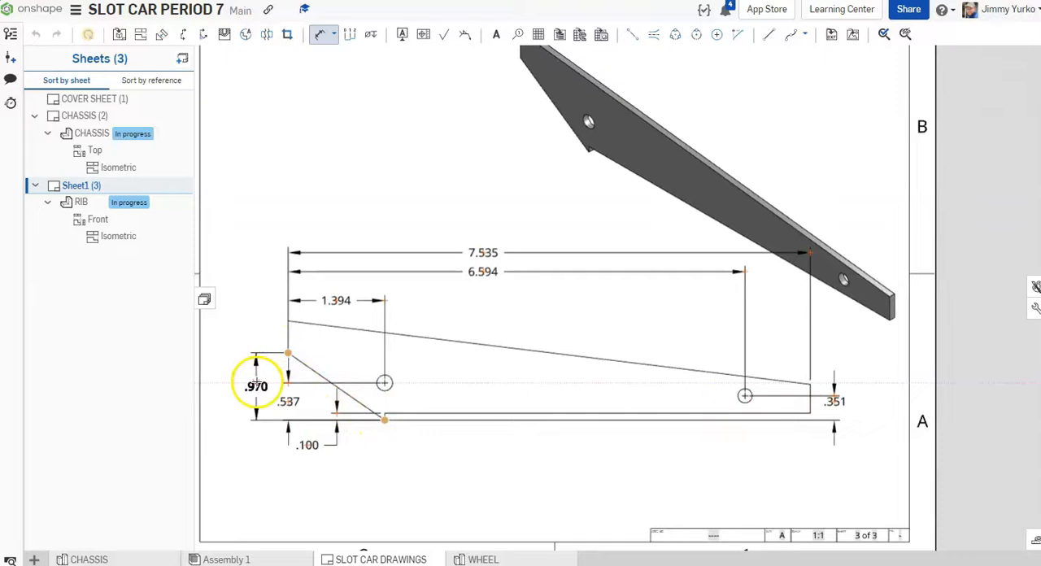
pyautogui.click(382, 421)
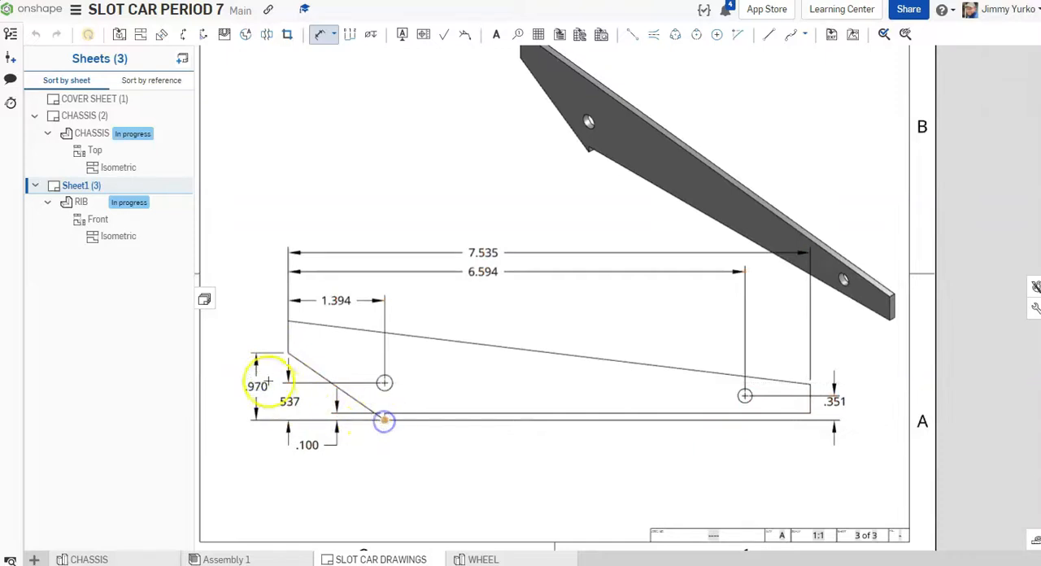
pyautogui.moveTo(288, 321); pyautogui.dragTo(230, 353)
pyautogui.press('Escape')
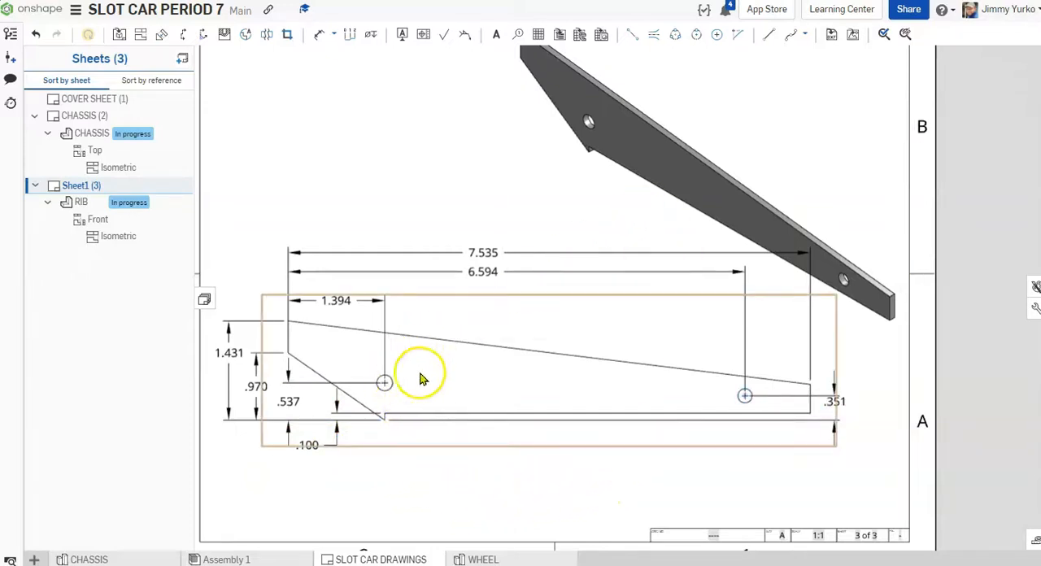
# Step: Add a diameter dimension to the rib's left hole, with its text above and to the right of the hole
pyautogui.click(322, 34)
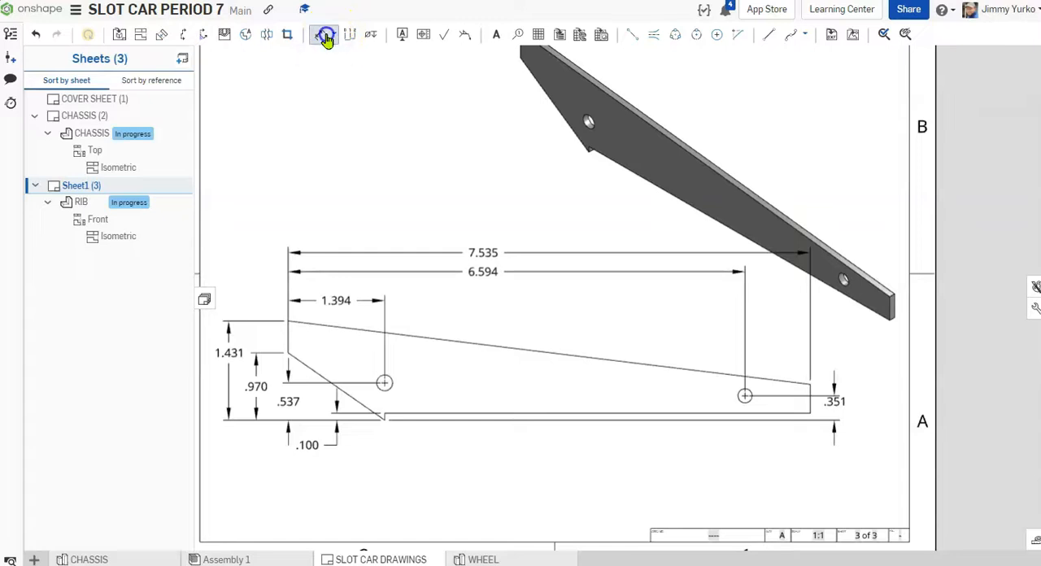
pyautogui.click(391, 378)
pyautogui.click(470, 315)
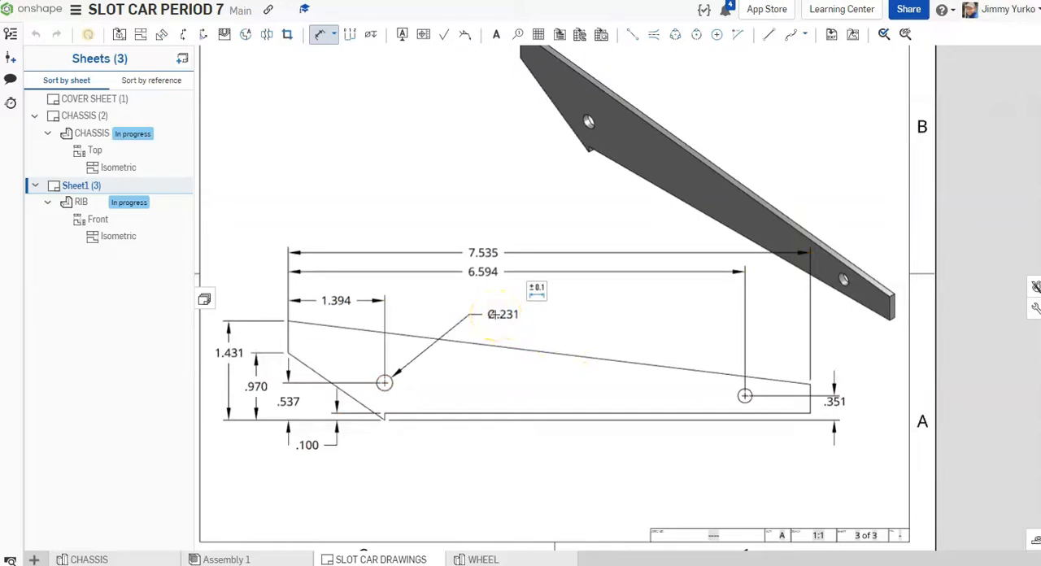
pyautogui.press('Escape')
# Step: Change the prefix of the hole diameter dimension to "2 X Ø" so that it covers both holes
pyautogui.click(498, 321)
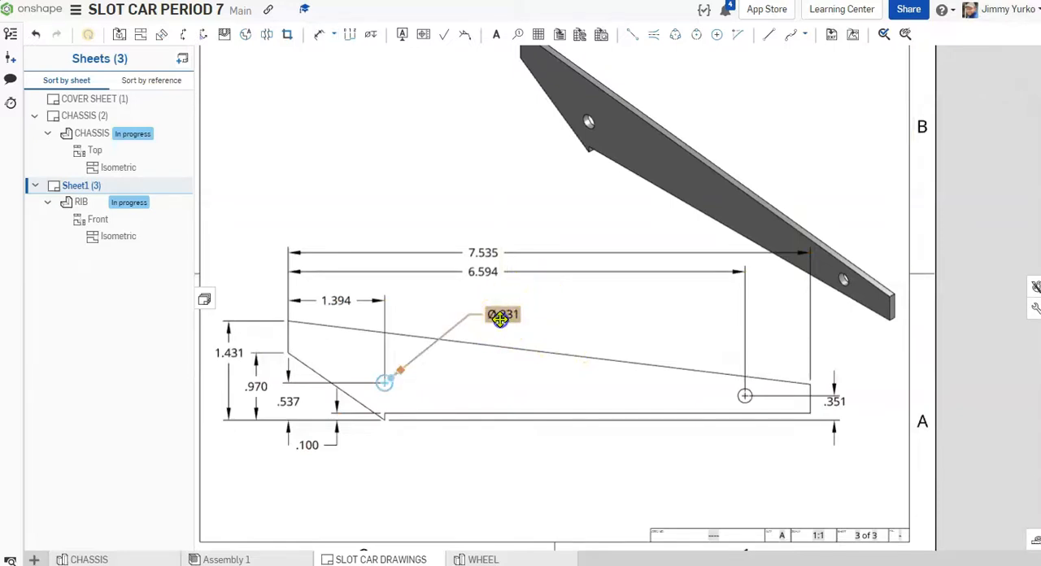
pyautogui.doubleClick(500, 319)
pyautogui.click(601, 362)
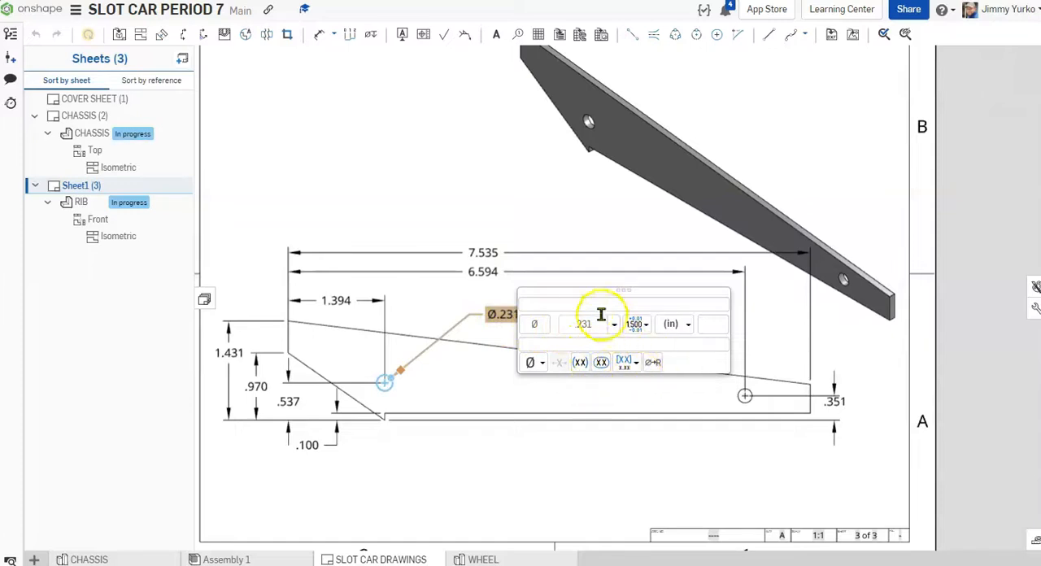
pyautogui.click(544, 324)
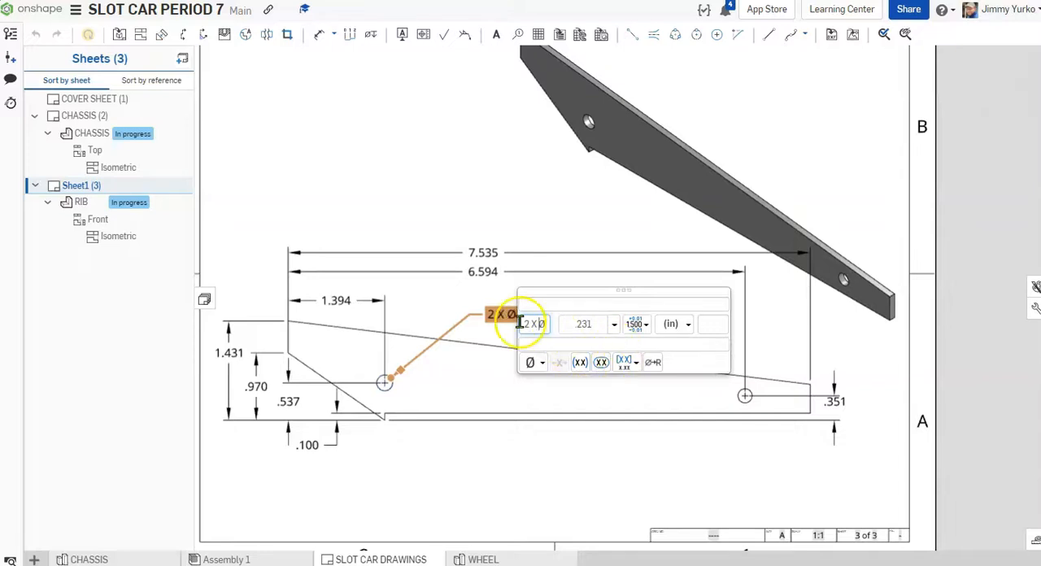
pyautogui.click(438, 291)
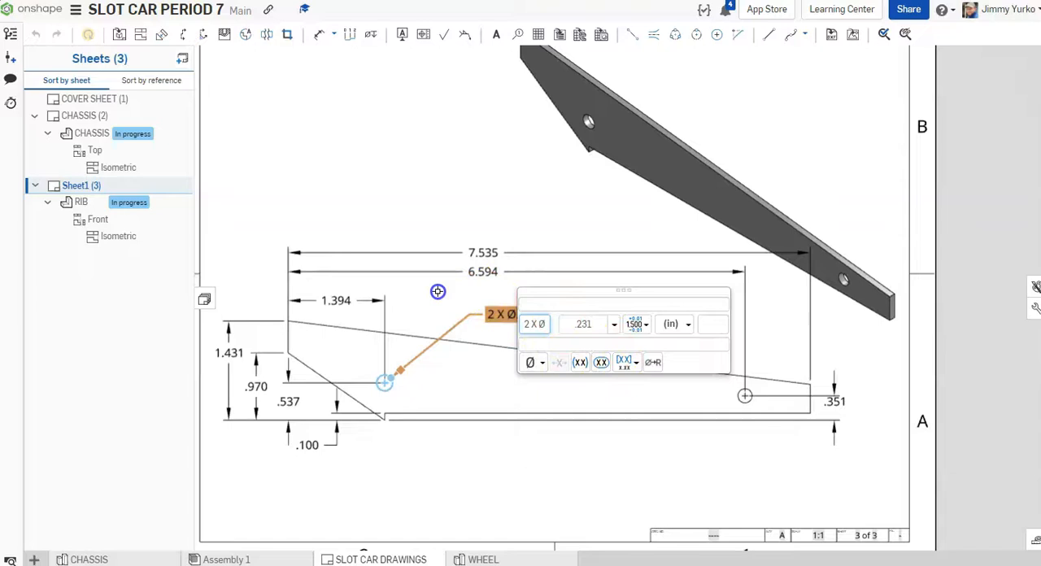
pyautogui.doubleClick(437, 297)
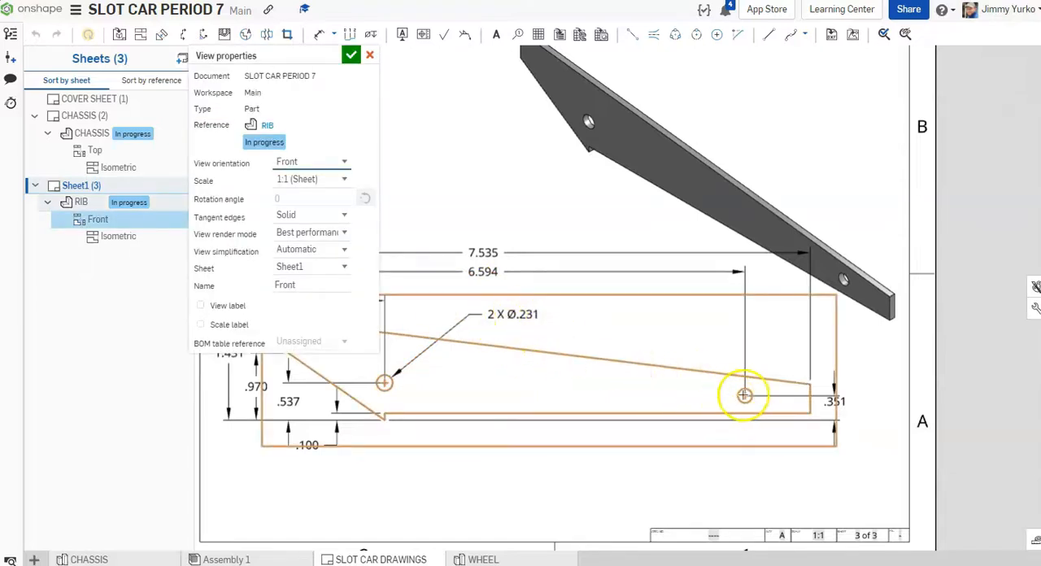
pyautogui.click(367, 54)
pyautogui.click(398, 174)
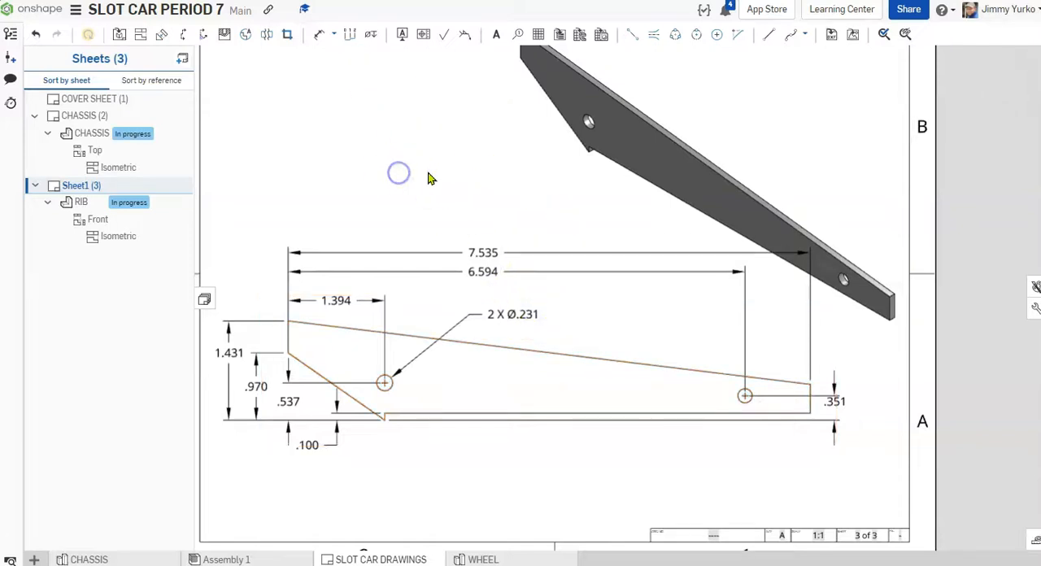
# Step: Set the scale of the rib's isometric view to 1:2
pyautogui.scroll(-2, 429, 177)
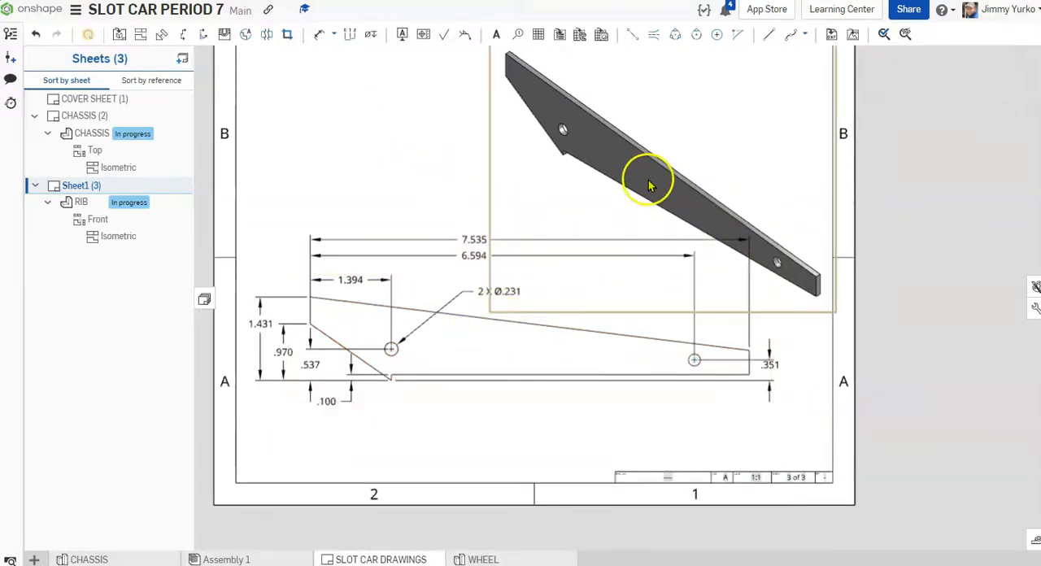
pyautogui.moveTo(632, 174)
pyautogui.mouseDown()
pyautogui.moveTo(600, 164)
pyautogui.moveTo(616, 184)
pyautogui.mouseUp()
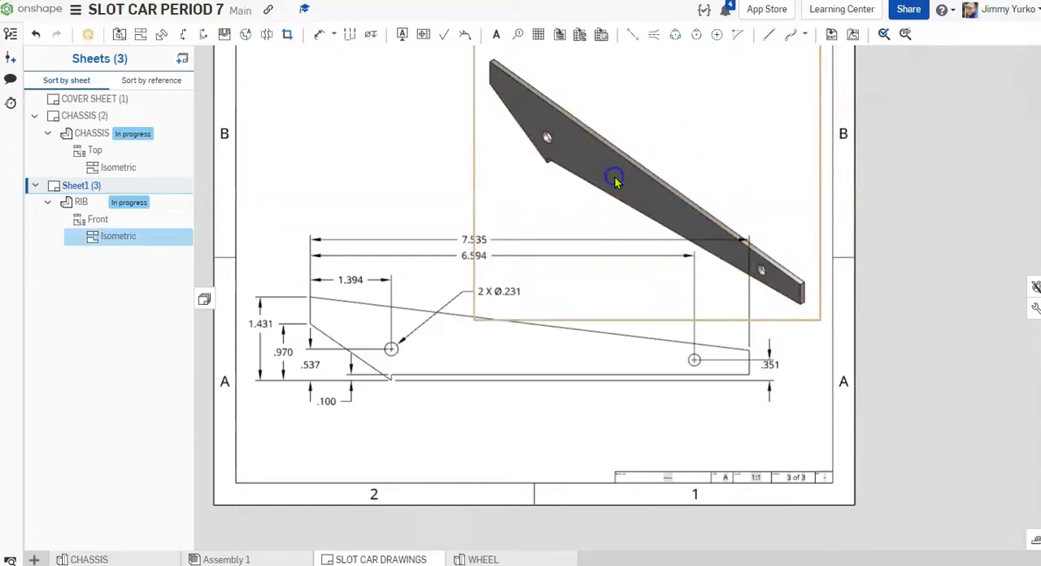
pyautogui.doubleClick(614, 176)
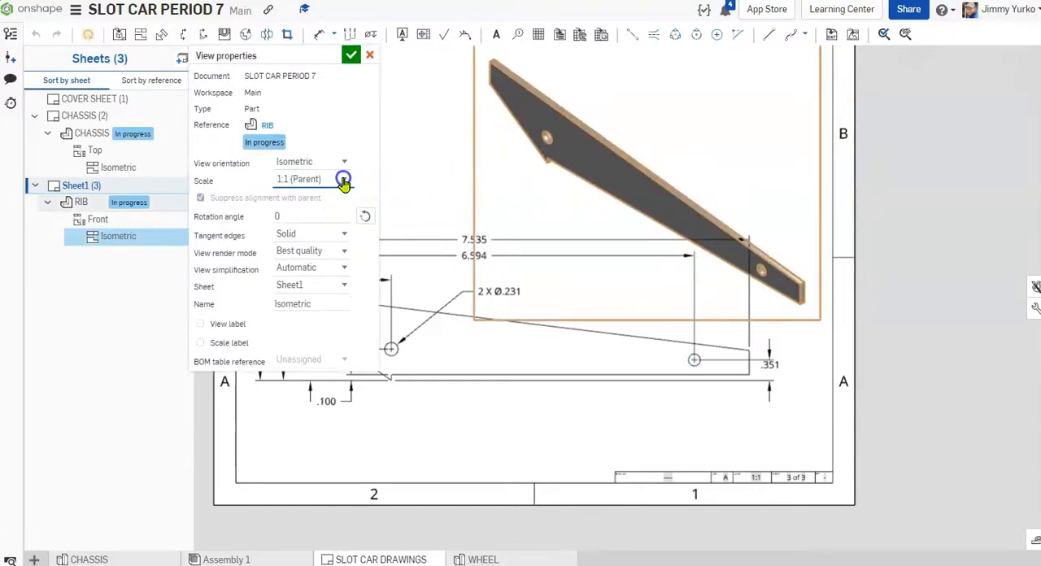
pyautogui.click(344, 181)
pyautogui.click(318, 265)
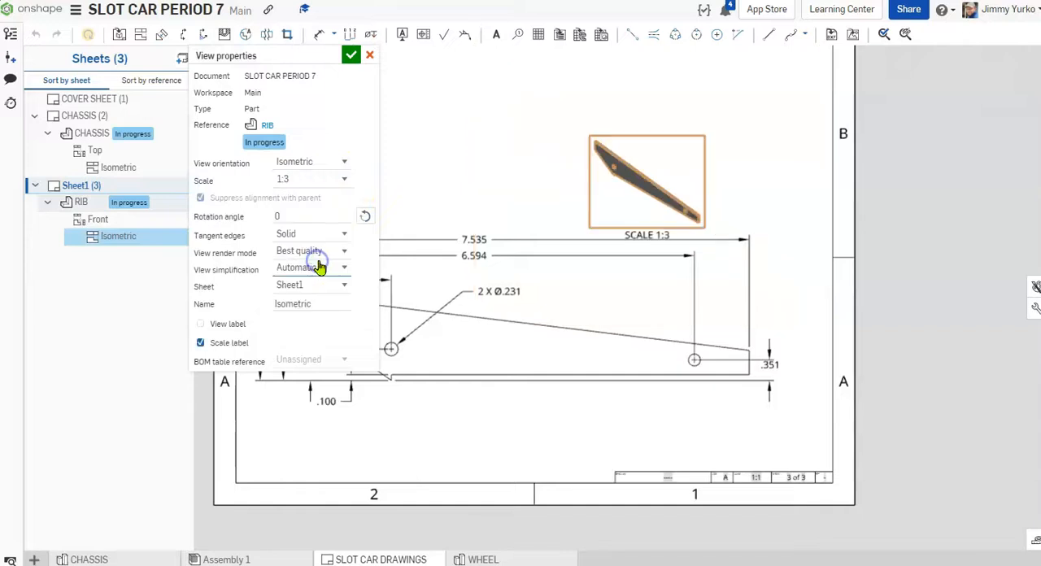
pyautogui.click(346, 181)
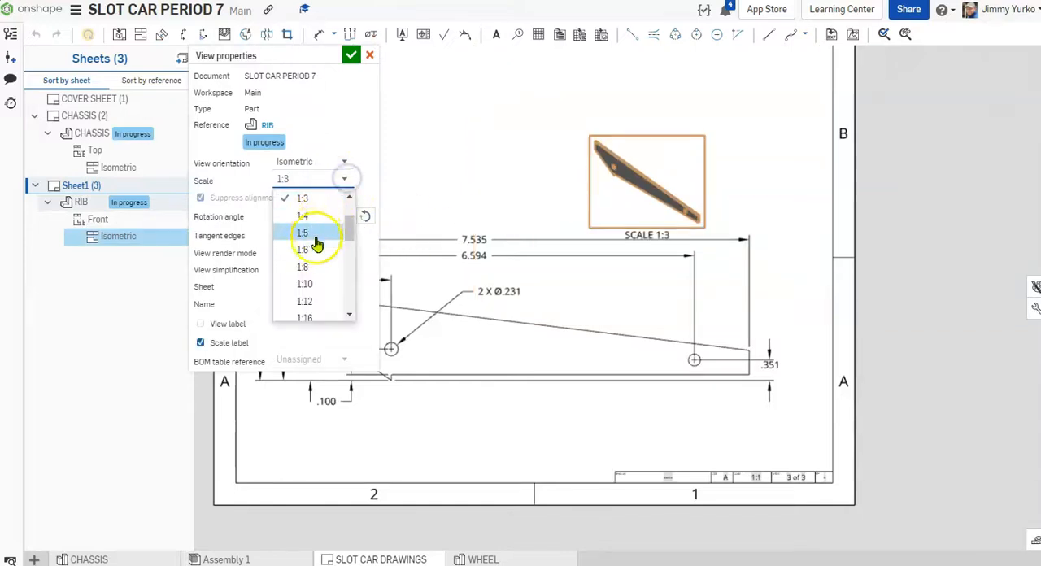
pyautogui.click(361, 200)
pyautogui.click(331, 183)
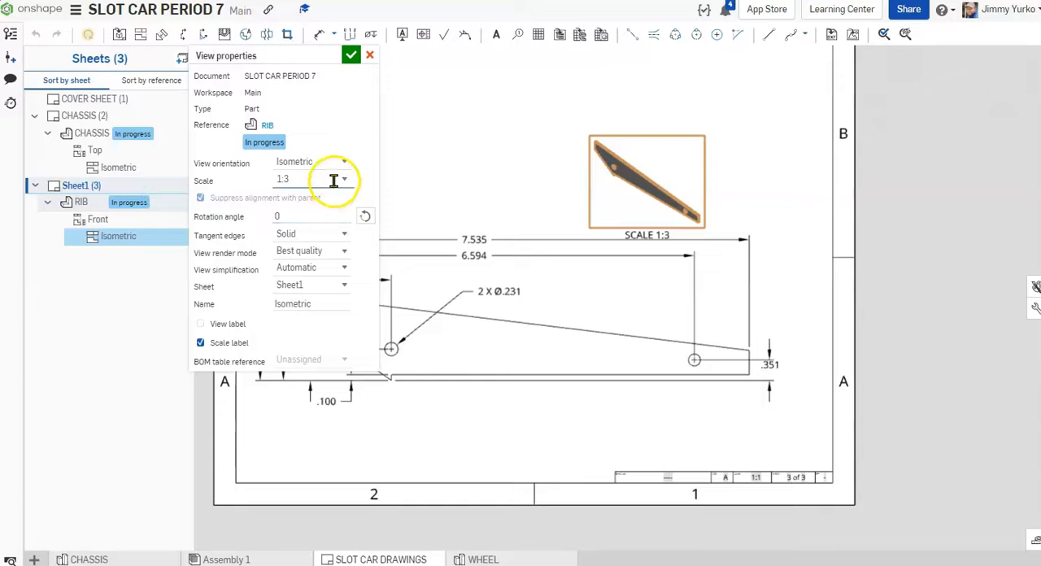
pyautogui.click(340, 181)
pyautogui.moveTo(352, 232); pyautogui.dragTo(344, 204)
pyautogui.click(315, 251)
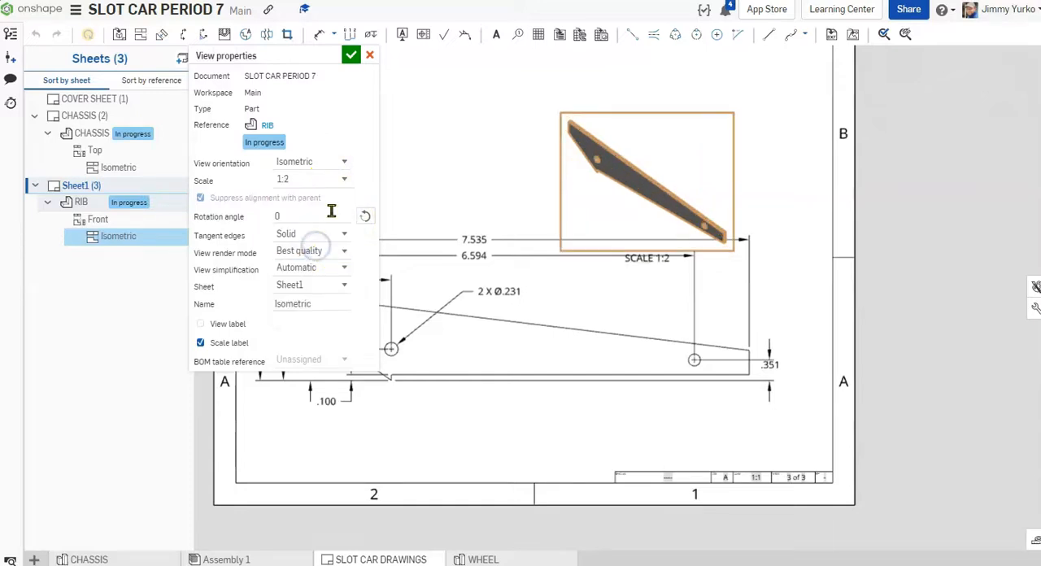
pyautogui.click(350, 55)
# Step: Move the isometric view toward the sheet's upper-right corner and place its scale label just below and left of the rib
pyautogui.moveTo(667, 186); pyautogui.dragTo(721, 133)
pyautogui.moveTo(709, 204); pyautogui.dragTo(661, 166)
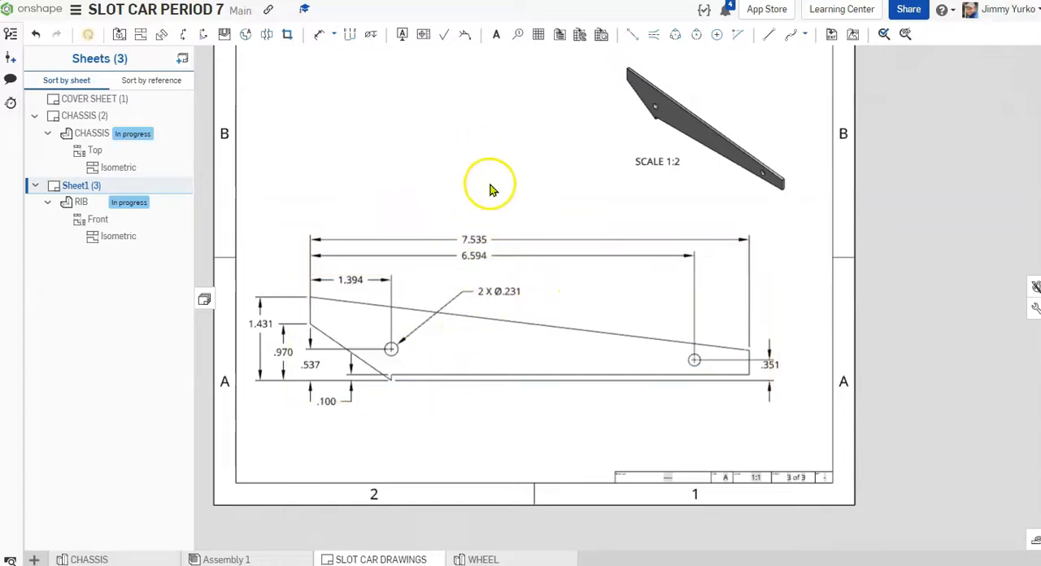
# Step: Export the SLOT CAR DRAWINGS drawing as a downloaded PDF, keeping the normal text and color options
pyautogui.rightClick(389, 559)
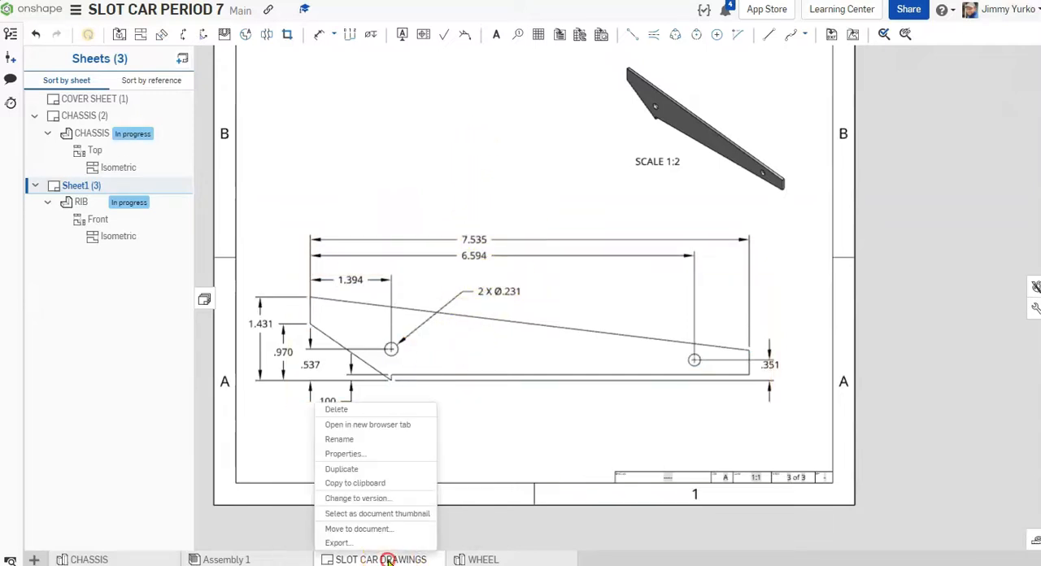
pyautogui.click(338, 543)
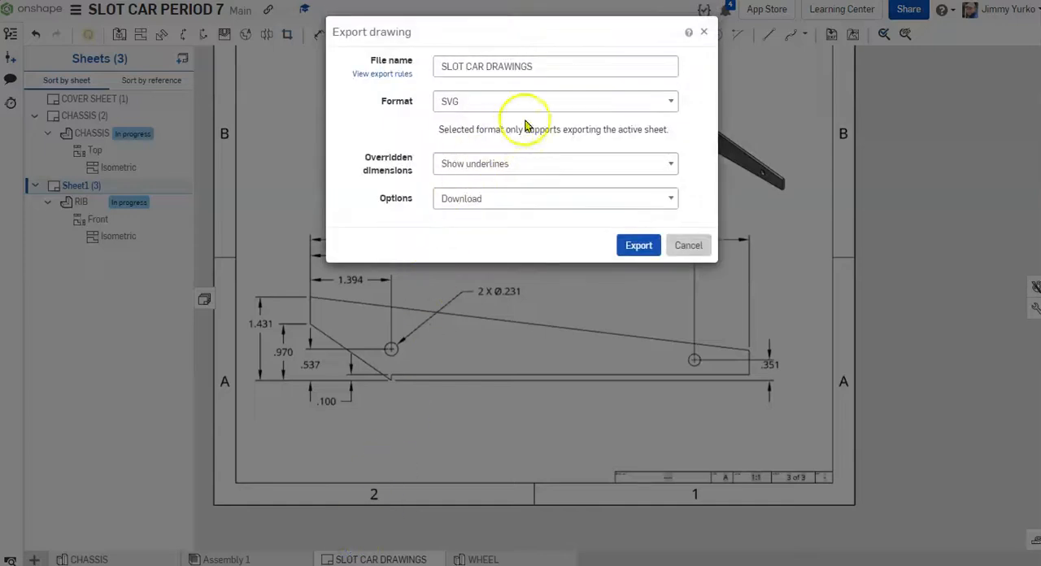
pyautogui.click(668, 103)
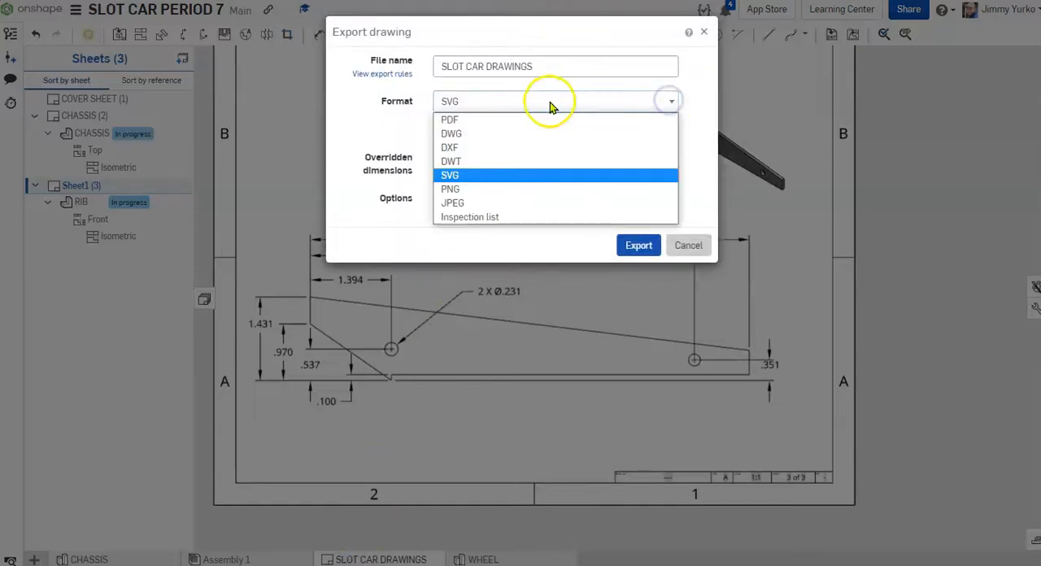
pyautogui.click(468, 123)
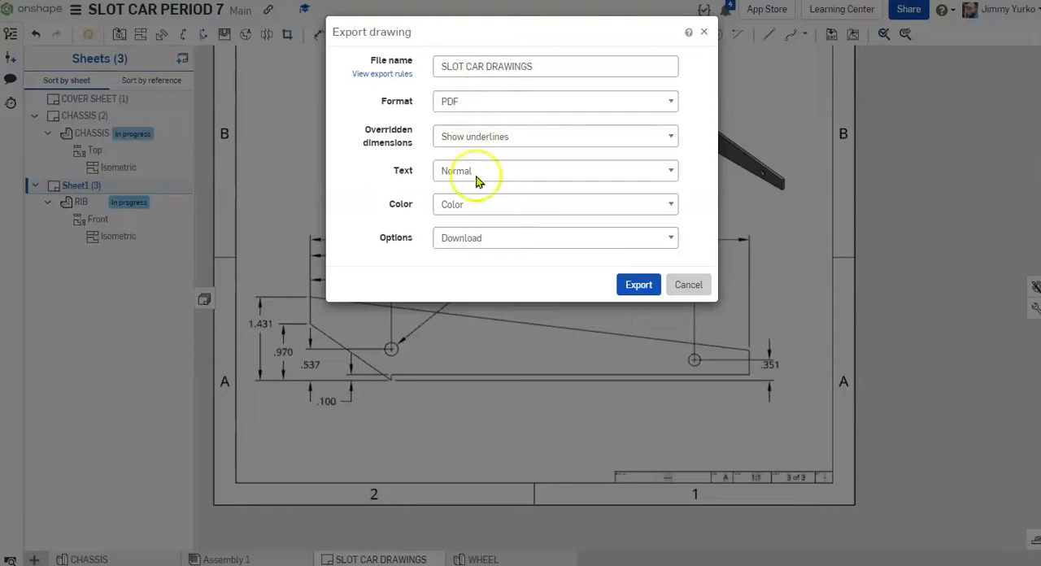
pyautogui.click(627, 284)
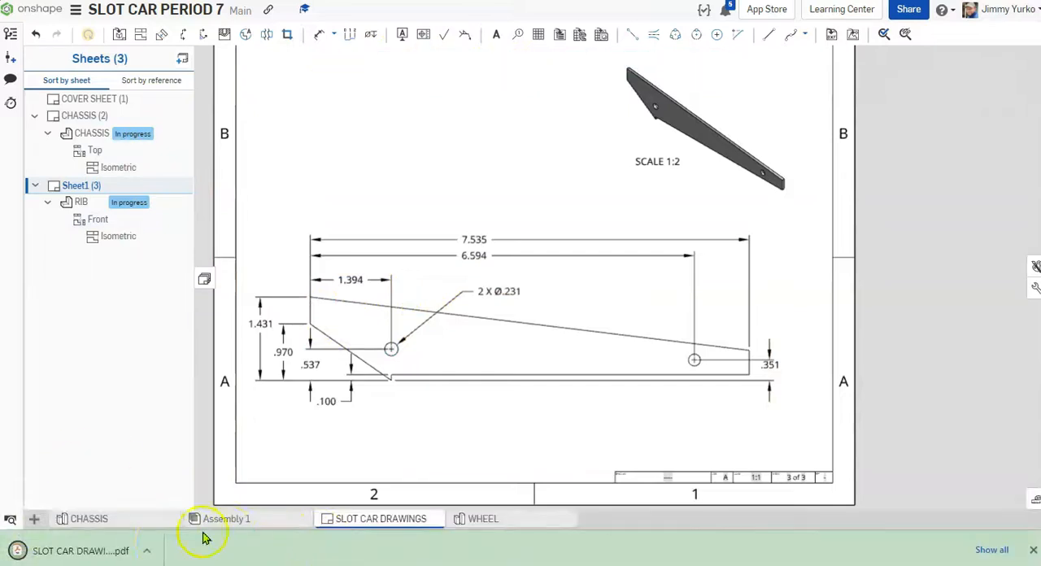
# Step: Open the downloaded SLOT CAR DRAWINGS.pdf and look through its cover, chassis and rib pages
pyautogui.click(161, 552)
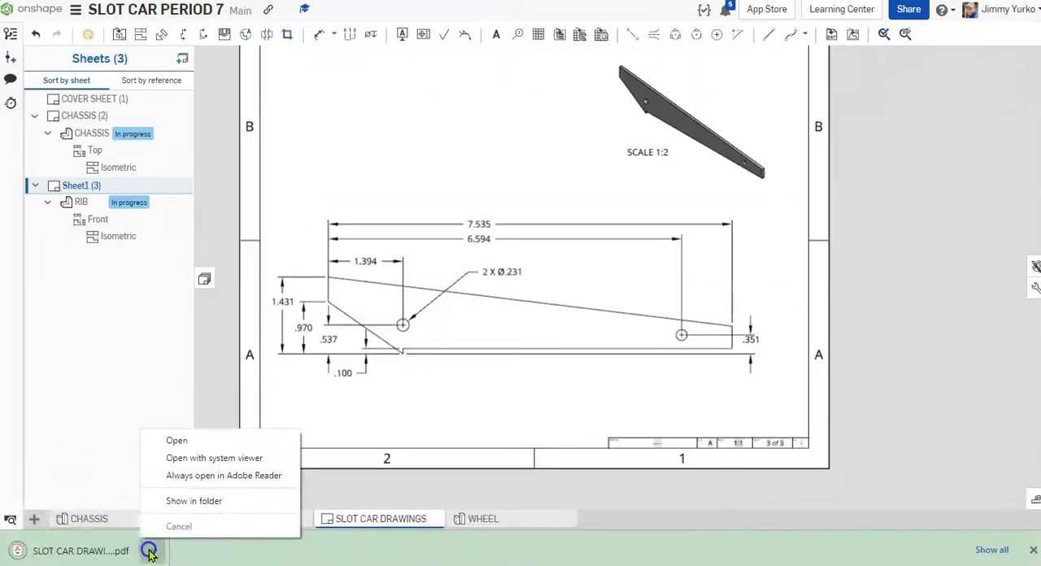
pyautogui.click(193, 443)
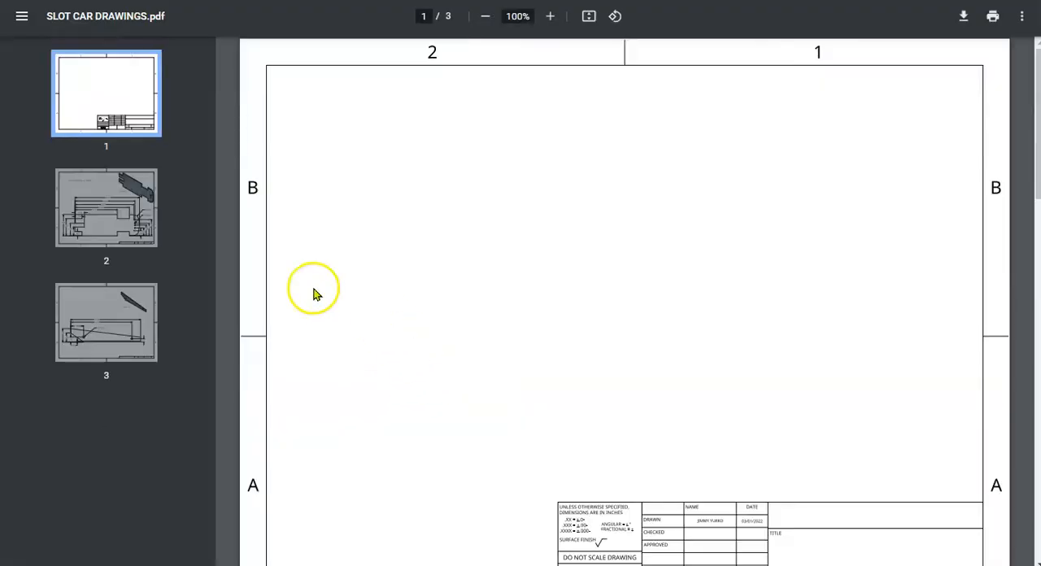
pyautogui.click(138, 171)
pyautogui.click(105, 302)
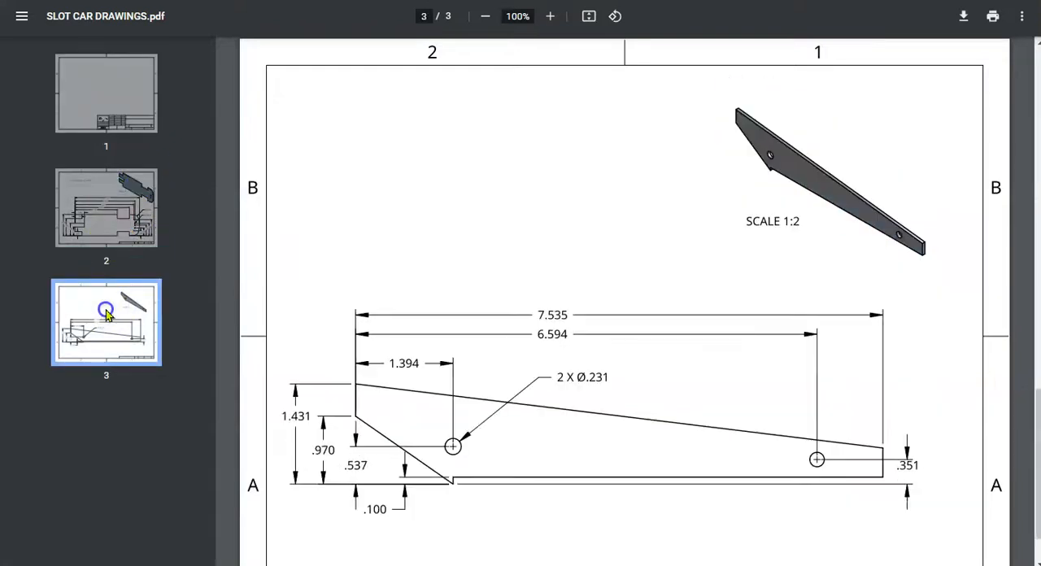
pyautogui.click(112, 244)
pyautogui.click(128, 126)
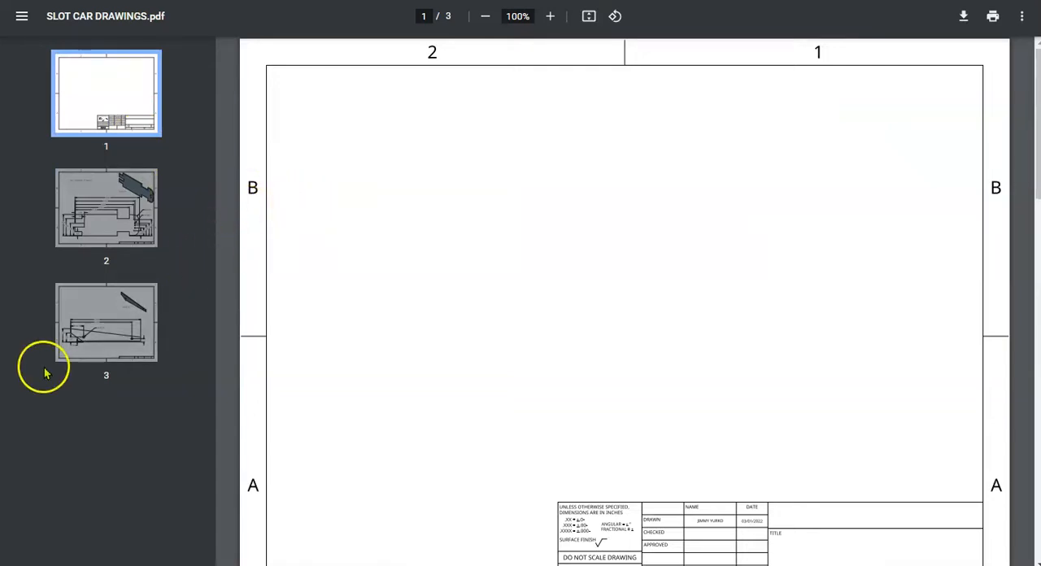
pyautogui.click(65, 329)
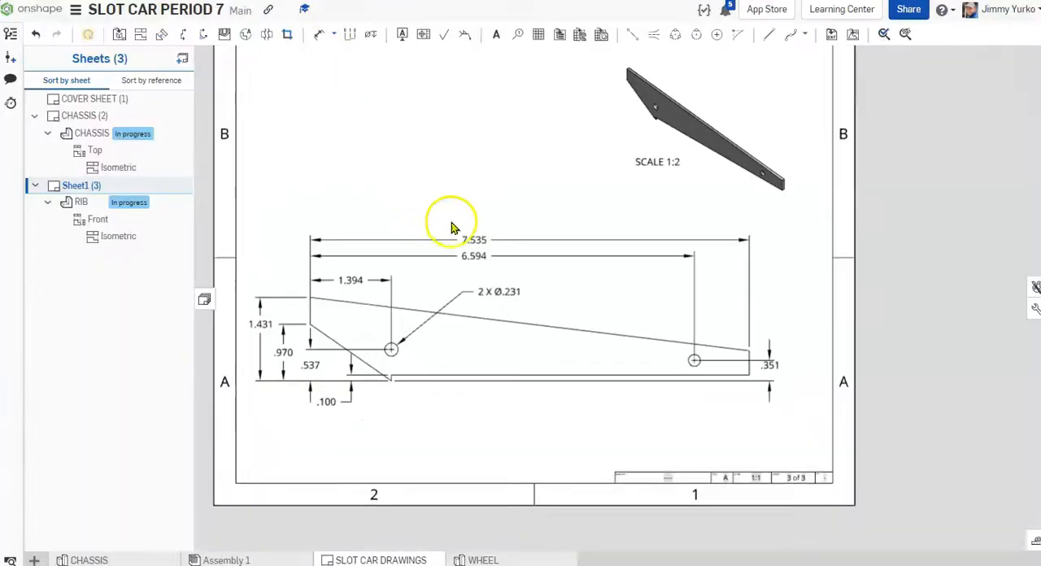
# Step: Create a new drawing from the ANSI_A_INCH.dwt template with no views
pyautogui.scroll(2, 608, 205)
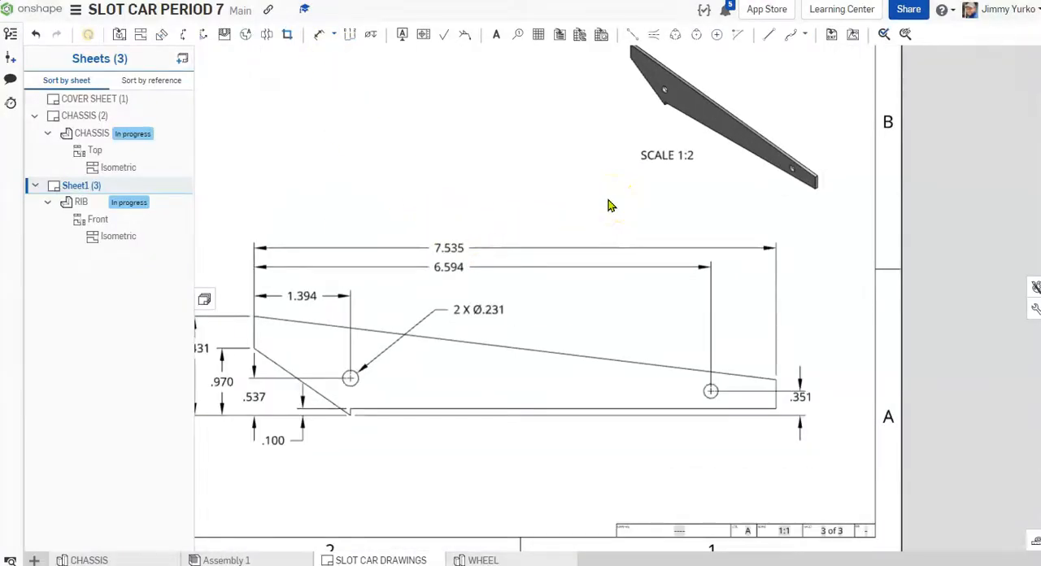
pyautogui.scroll(-2, 608, 202)
pyautogui.moveTo(610, 202); pyautogui.dragTo(614, 236, button='middle')
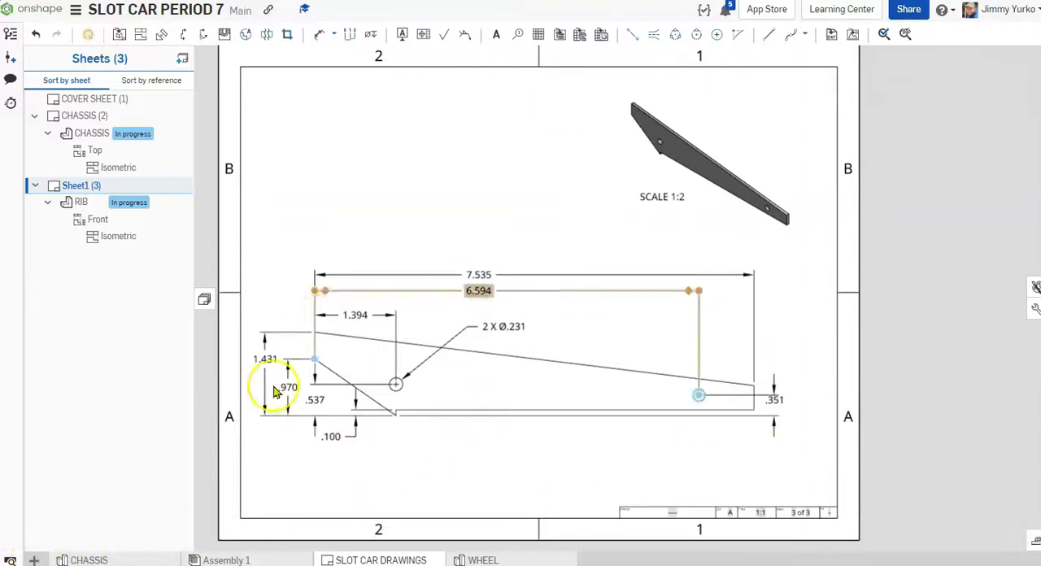
pyautogui.click(37, 561)
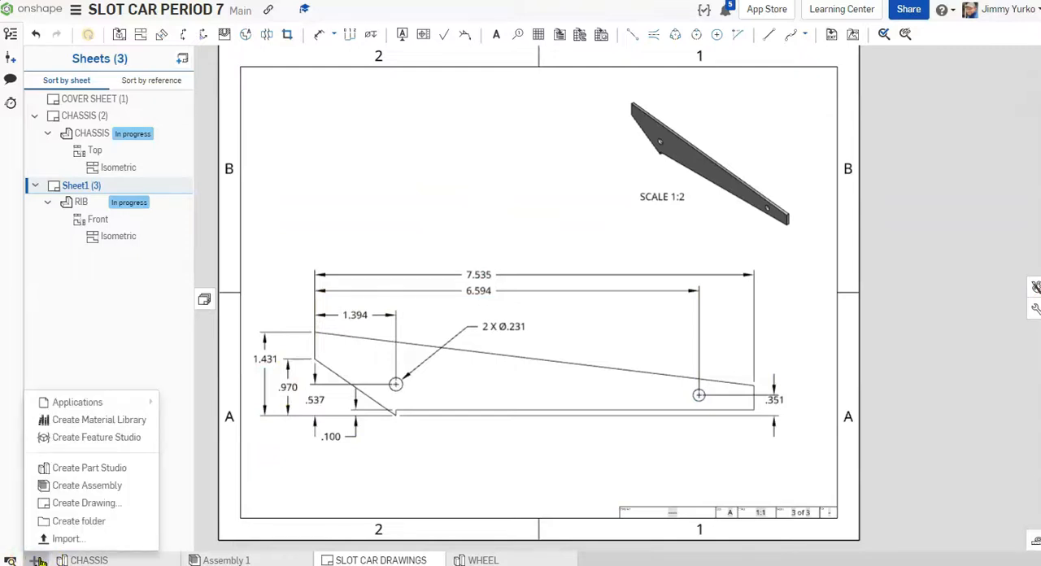
pyautogui.click(51, 525)
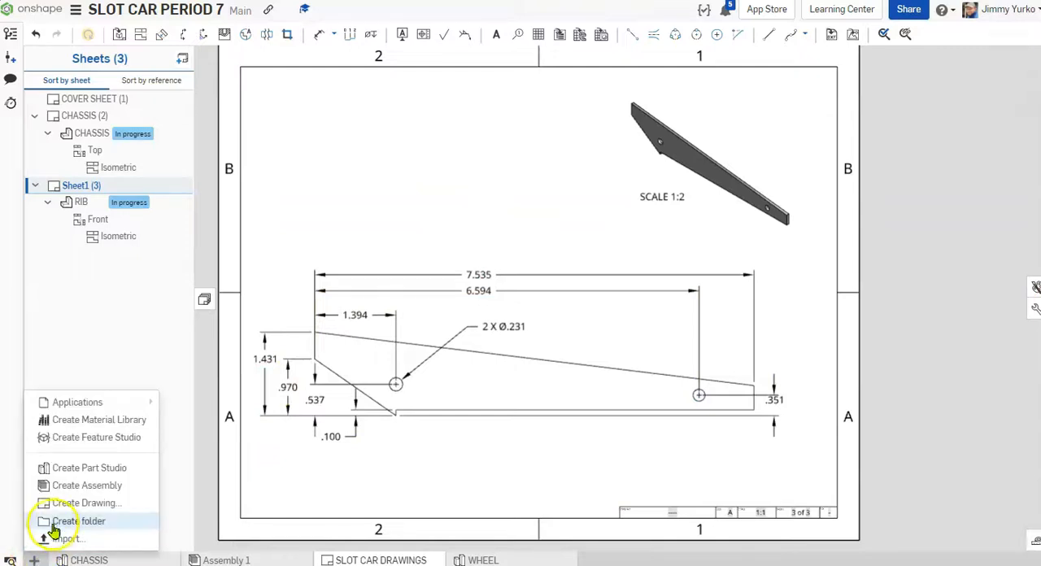
pyautogui.click(104, 502)
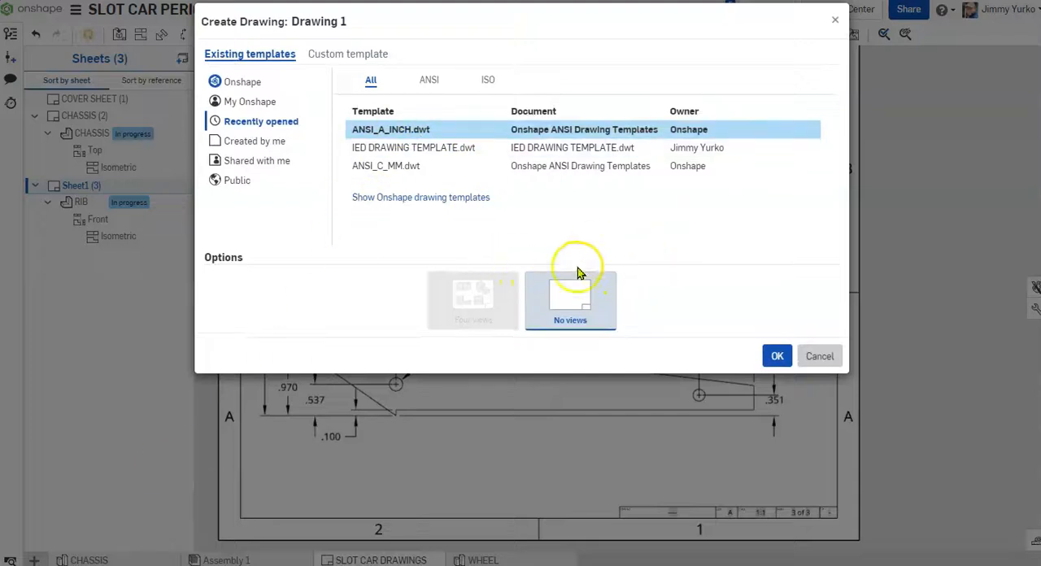
pyautogui.click(776, 359)
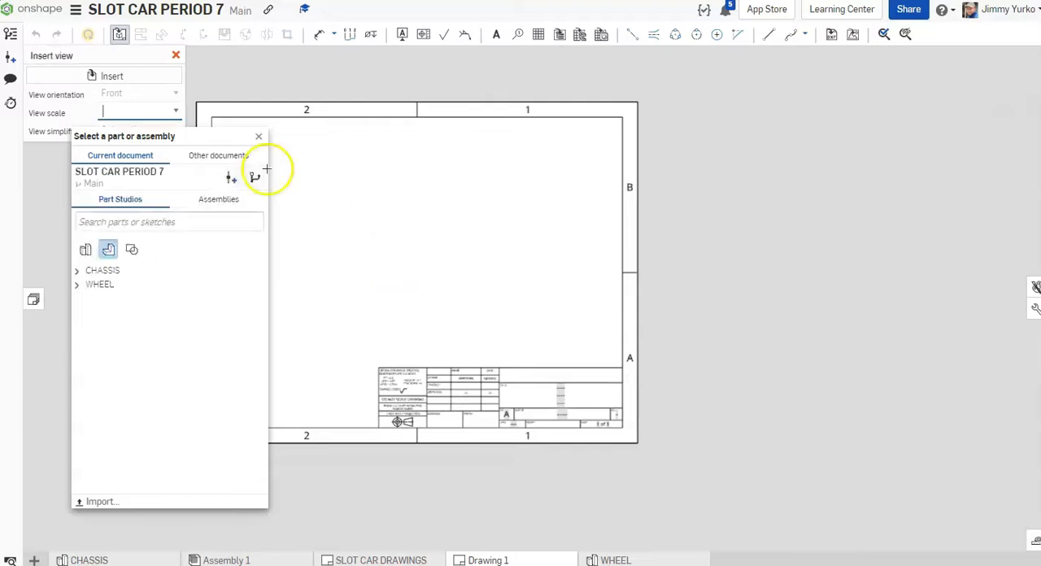
# Step: Leave the view insertion and delete the border and title block so that the sheet is blank
pyautogui.click(258, 136)
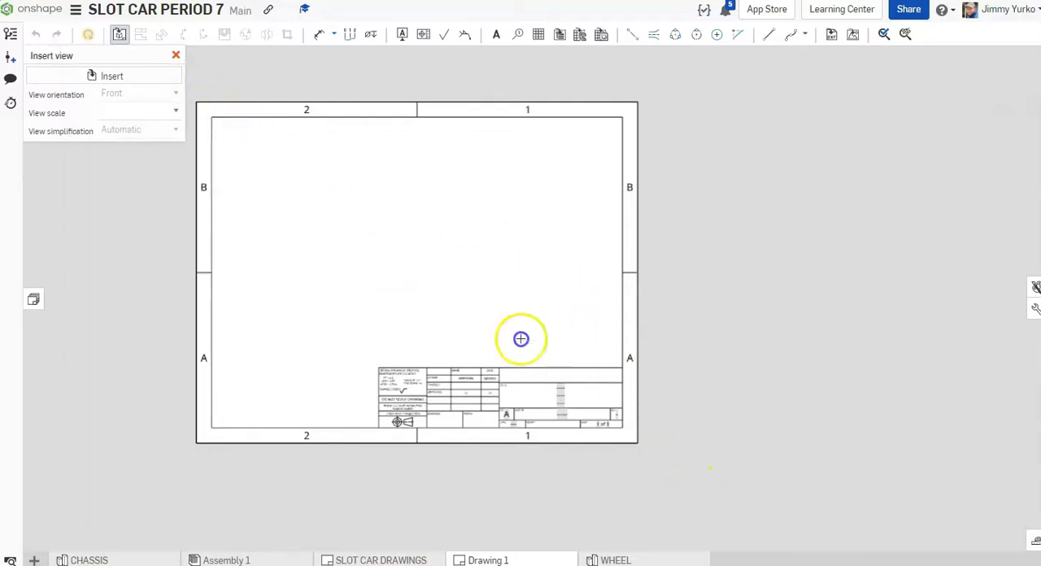
pyautogui.click(176, 55)
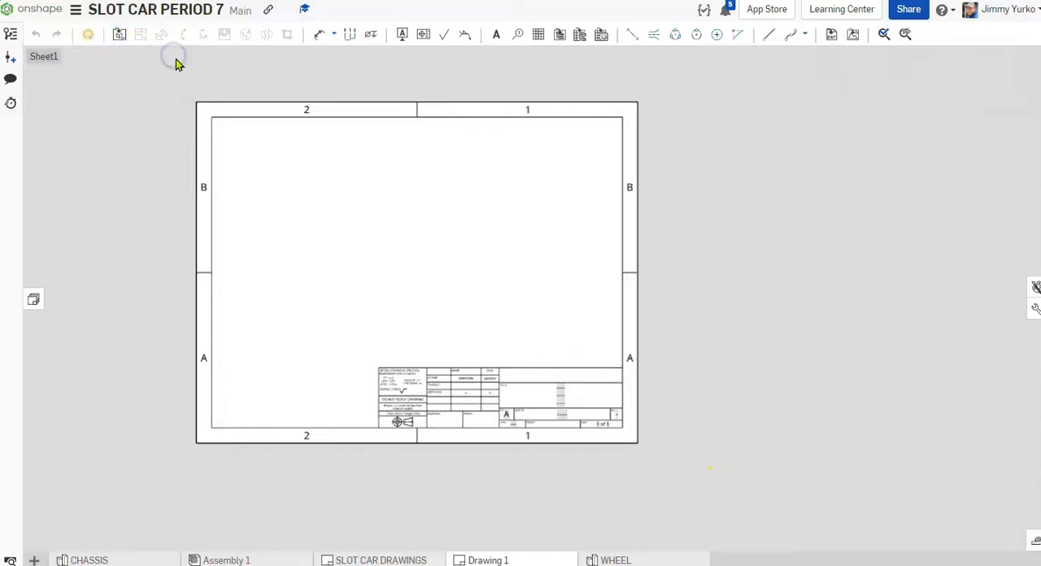
pyautogui.moveTo(173, 85); pyautogui.dragTo(719, 521)
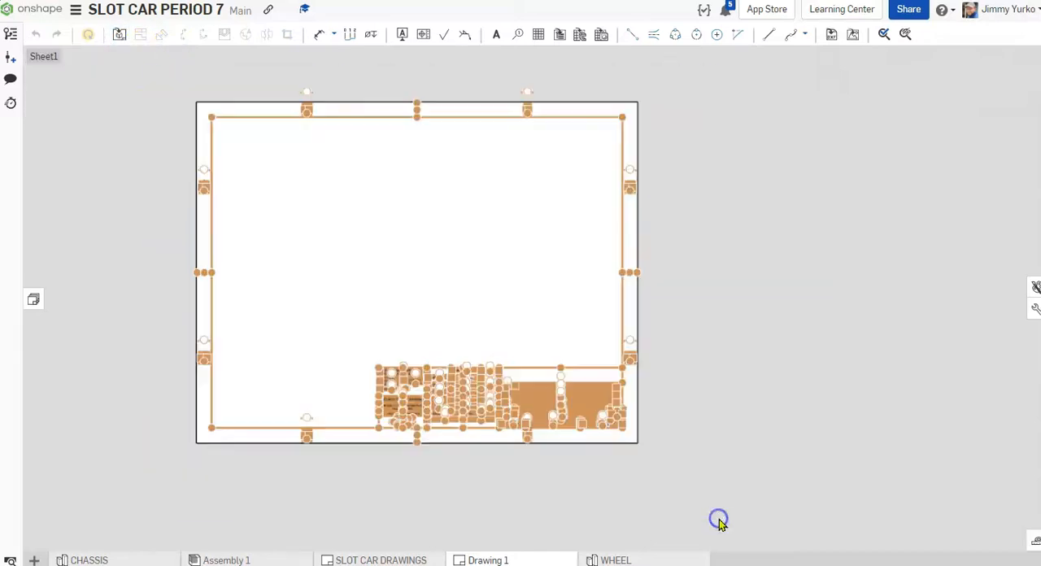
pyautogui.press('Delete')
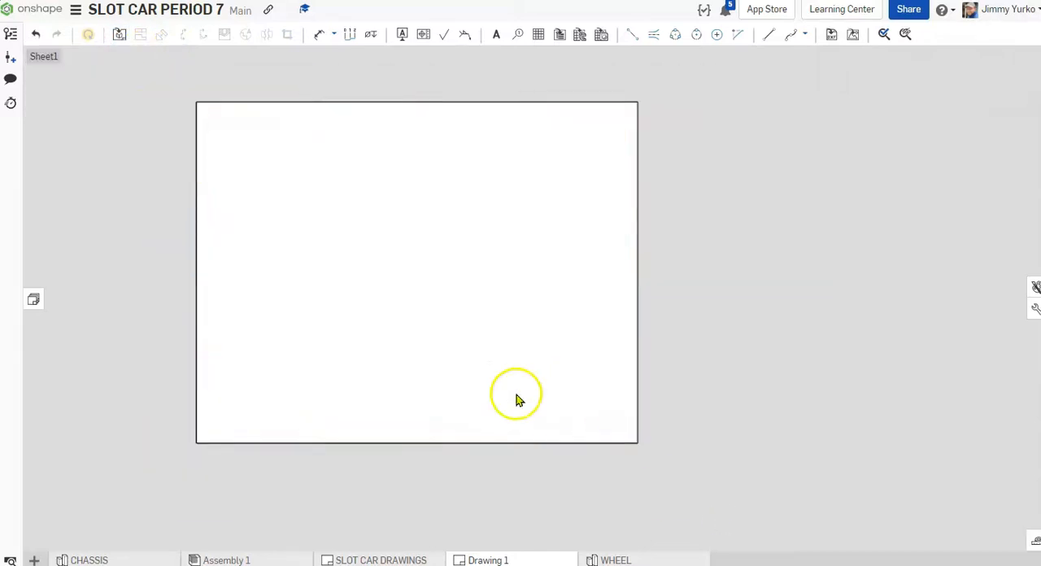
# Step: Insert a front view of the RIB part at 1:1 scale near the middle of the sheet, without projected views
pyautogui.click(120, 39)
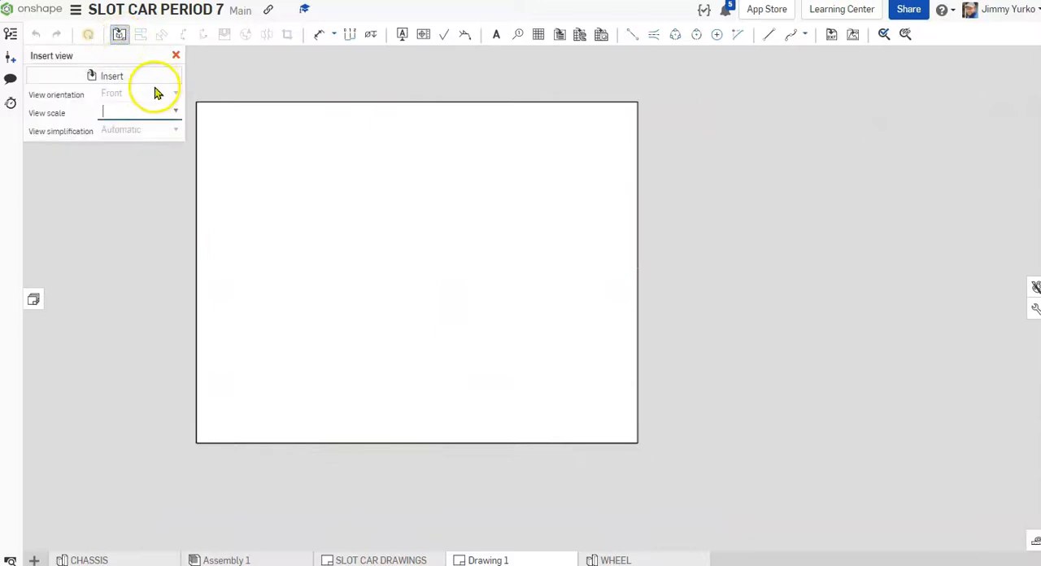
pyautogui.click(131, 78)
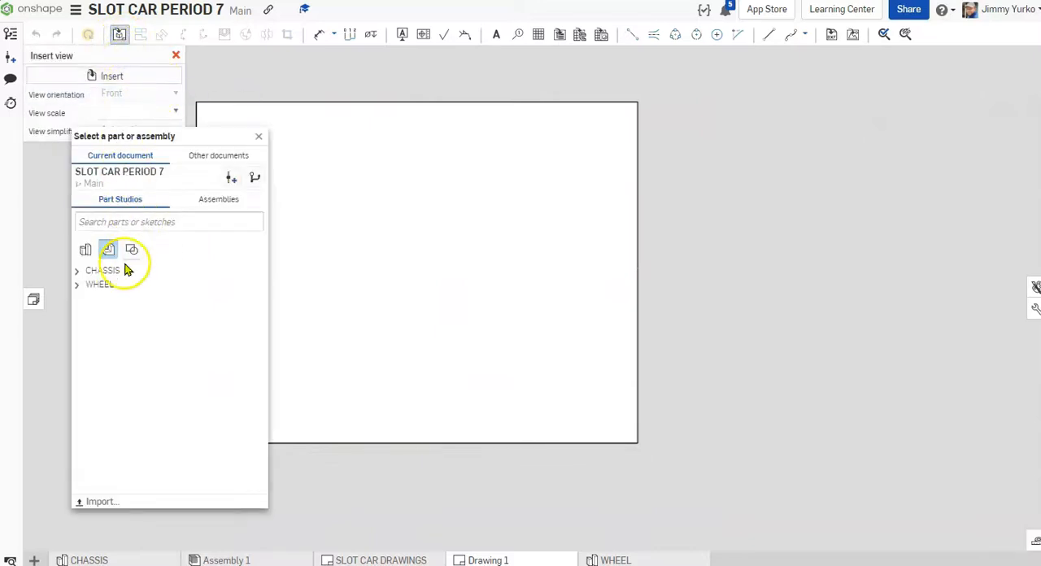
pyautogui.click(78, 272)
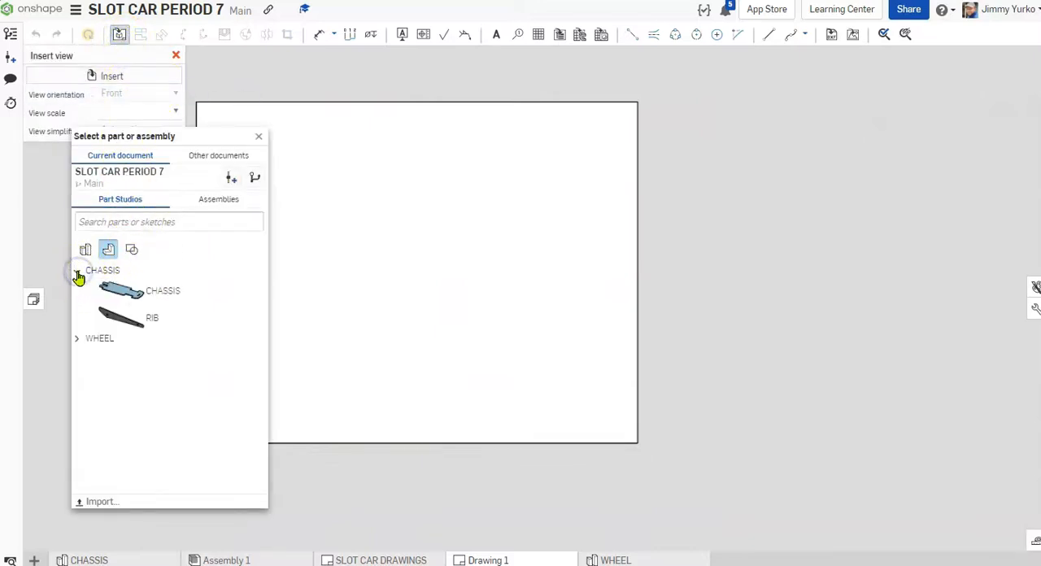
pyautogui.click(142, 320)
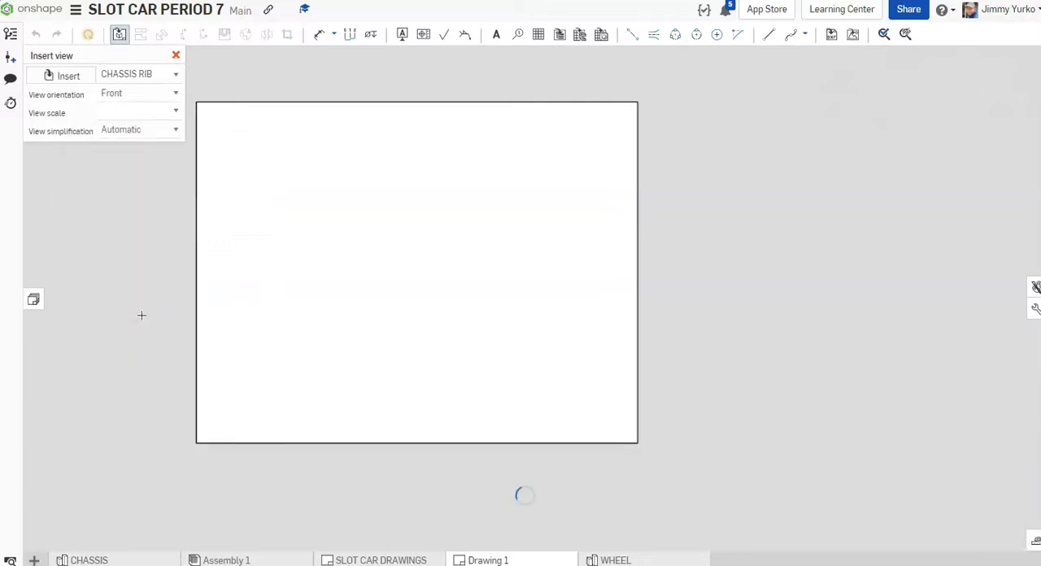
pyautogui.click(176, 109)
pyautogui.moveTo(176, 150); pyautogui.dragTo(177, 131)
pyautogui.click(144, 133)
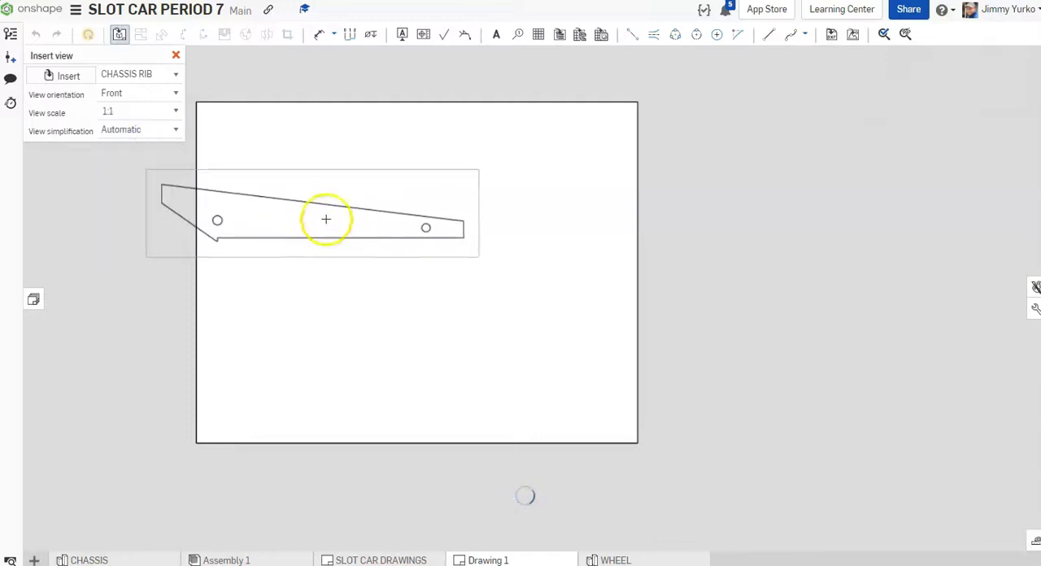
pyautogui.click(404, 256)
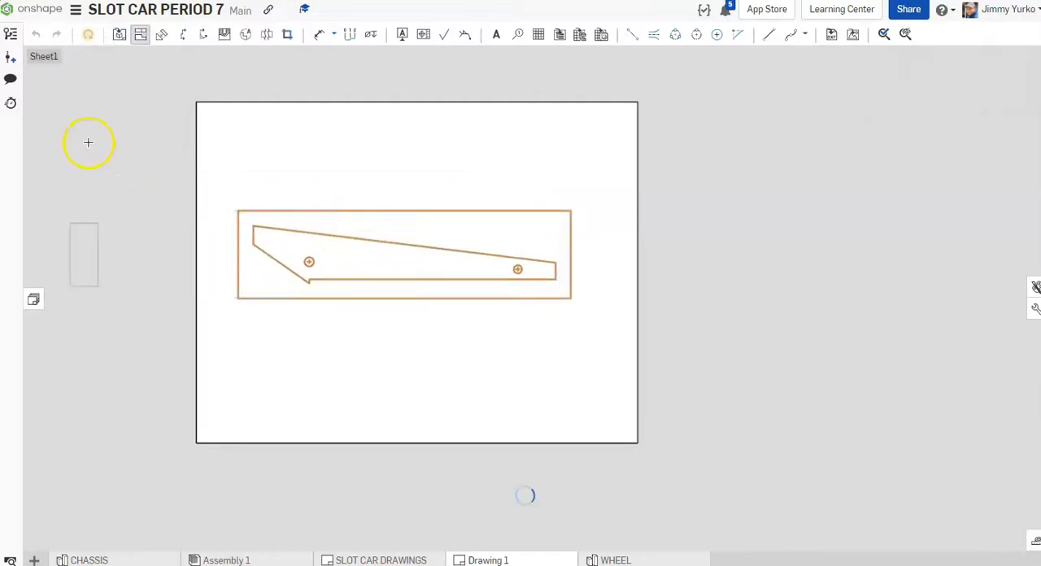
pyautogui.click(139, 36)
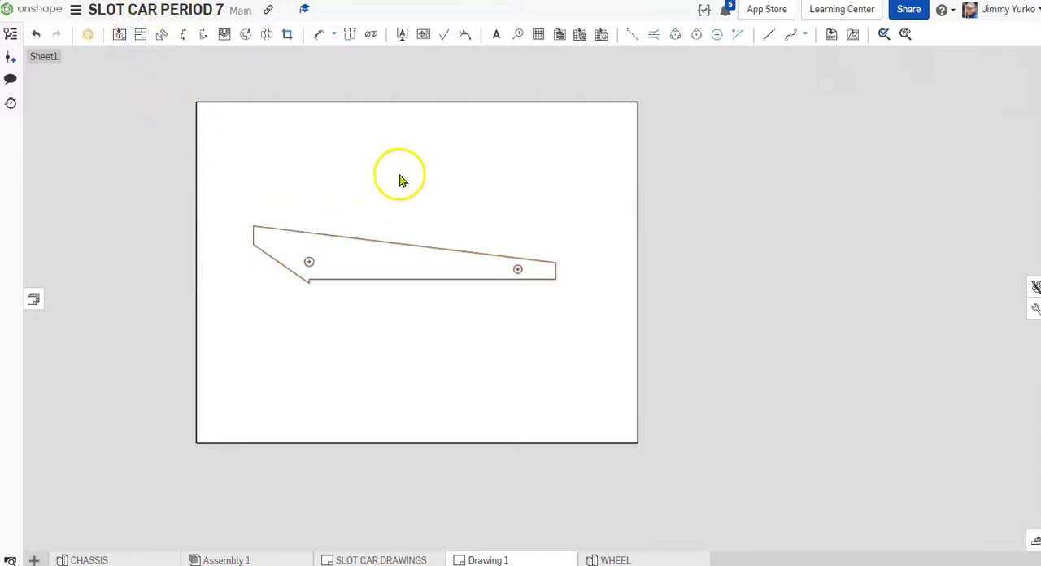
# Step: Rename the new drawing to LASER CUTS
pyautogui.scroll(2, 404, 179)
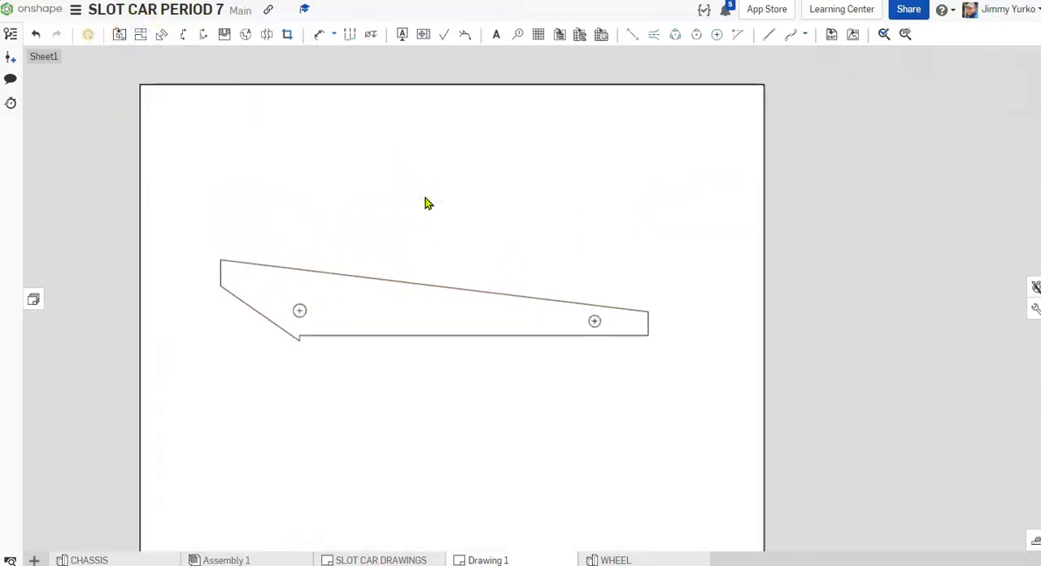
pyautogui.scroll(-1, 426, 203)
pyautogui.moveTo(427, 202); pyautogui.dragTo(423, 187, button='right')
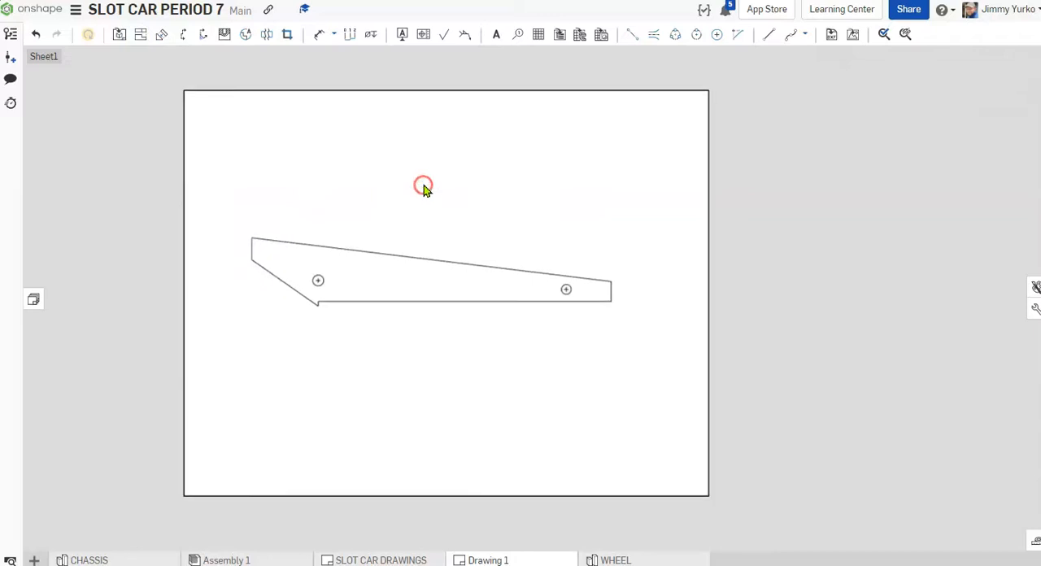
pyautogui.rightClick(490, 559)
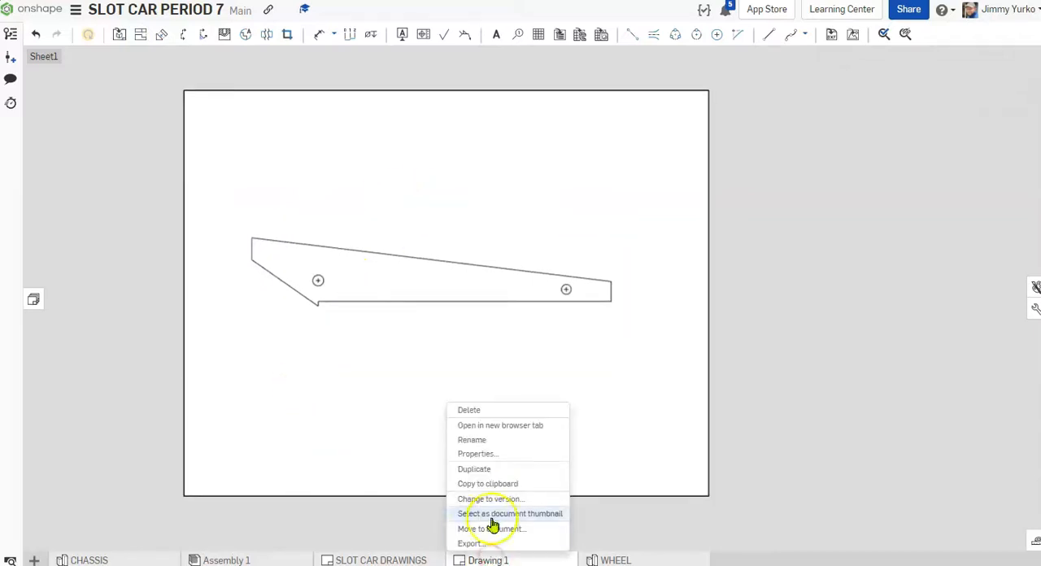
pyautogui.click(491, 441)
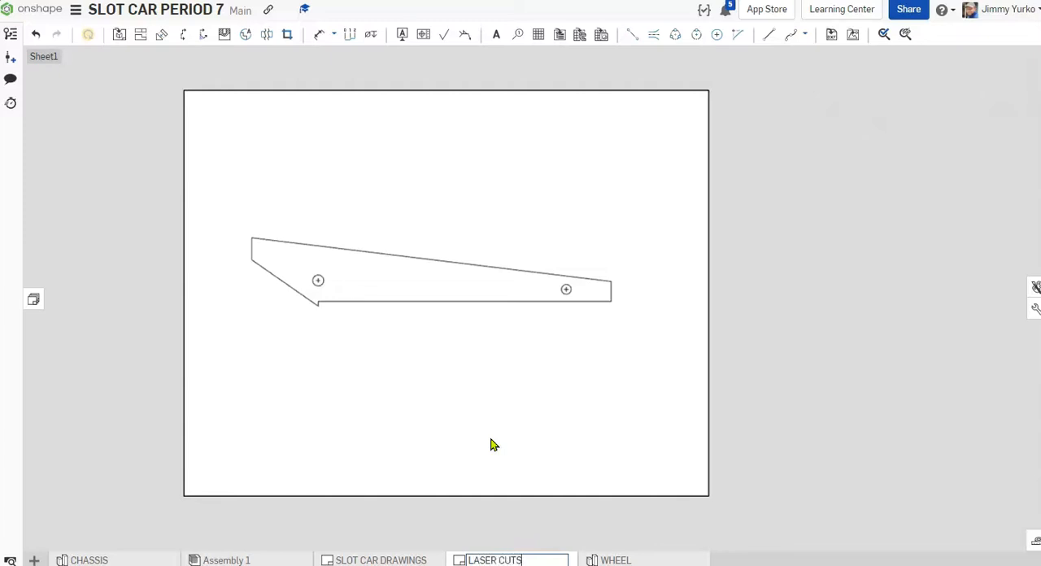
# Step: Insert a top view of the CHASSIS part at 1:1 scale below the rib outline, without projected views
pyautogui.click(121, 37)
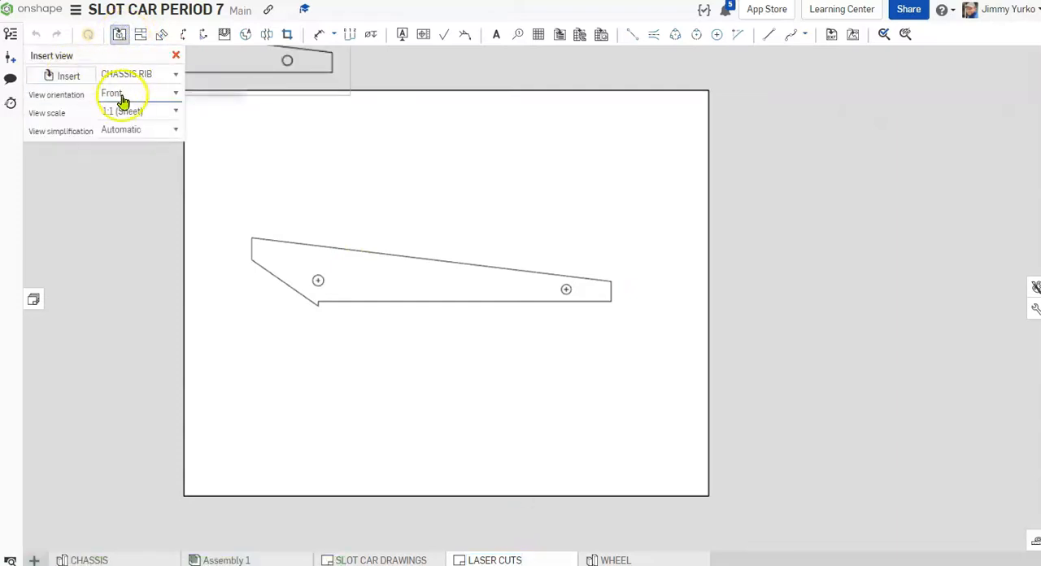
pyautogui.click(82, 80)
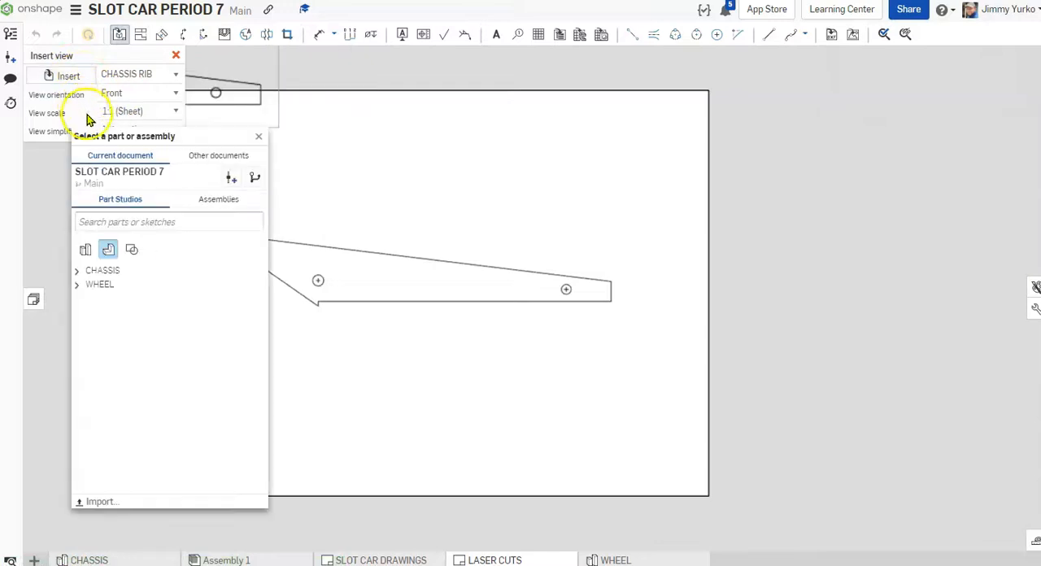
pyautogui.click(78, 276)
pyautogui.click(130, 286)
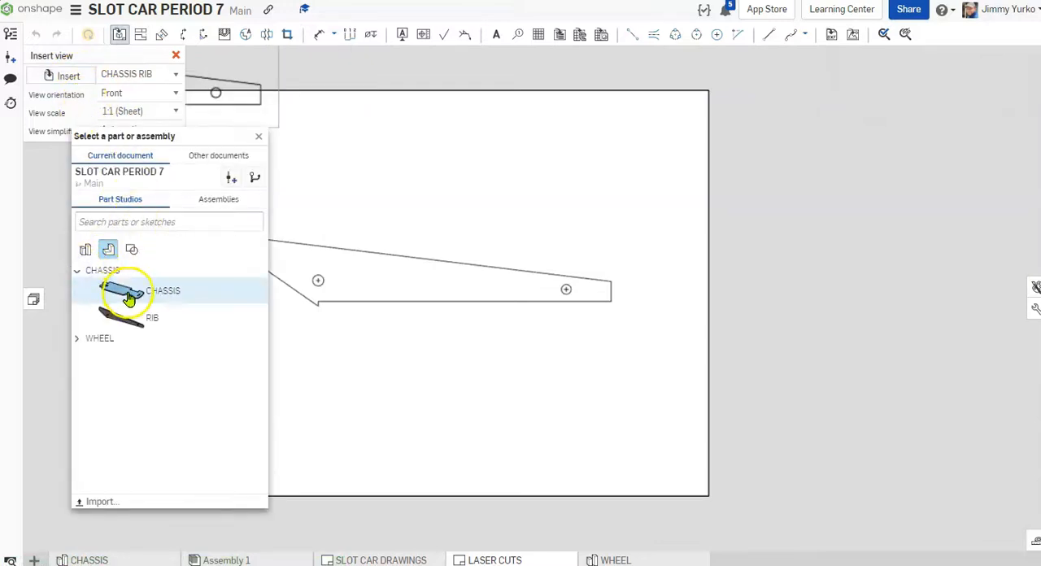
pyautogui.click(175, 93)
pyautogui.click(156, 111)
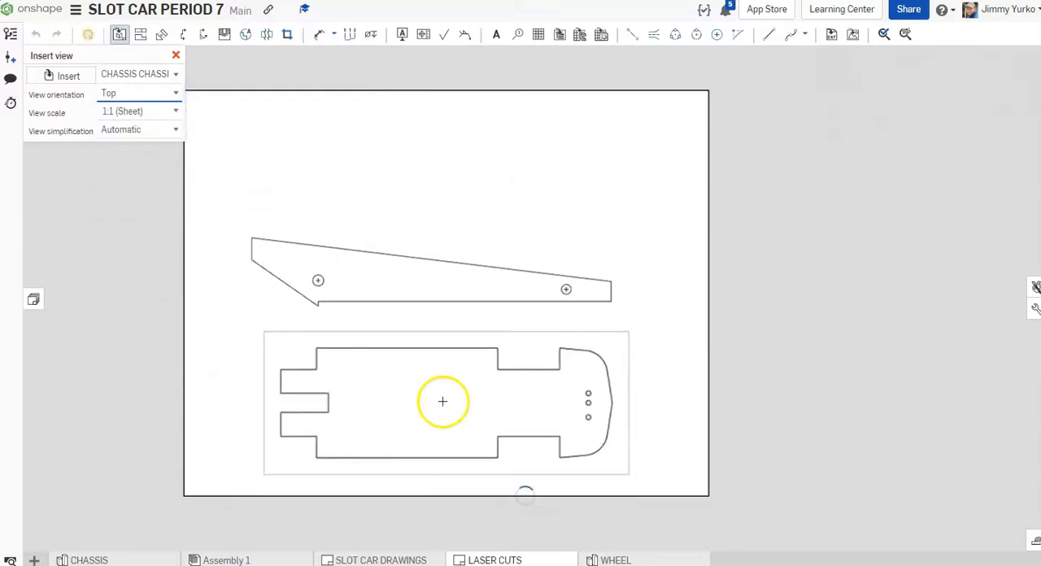
pyautogui.click(441, 400)
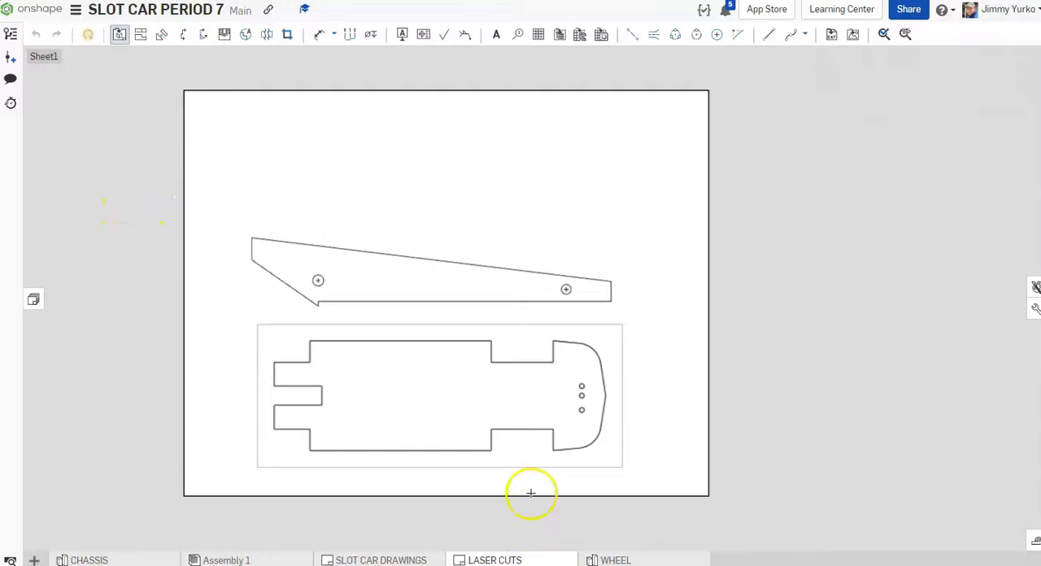
pyautogui.click(141, 35)
# Step: Move the rib and chassis outlines higher on the sheet, keeping the rib above the chassis without overlap
pyautogui.click(398, 192)
pyautogui.moveTo(419, 379); pyautogui.dragTo(394, 313)
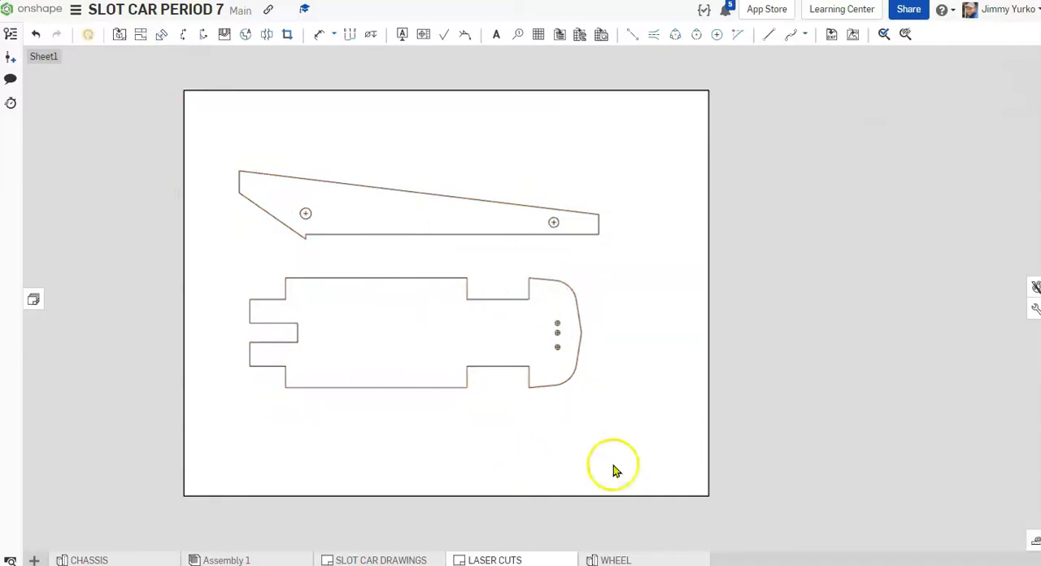
# Step: Export the LASER CUTS drawing in SVG format as a download, keeping the drawing's name as file name
pyautogui.rightClick(508, 560)
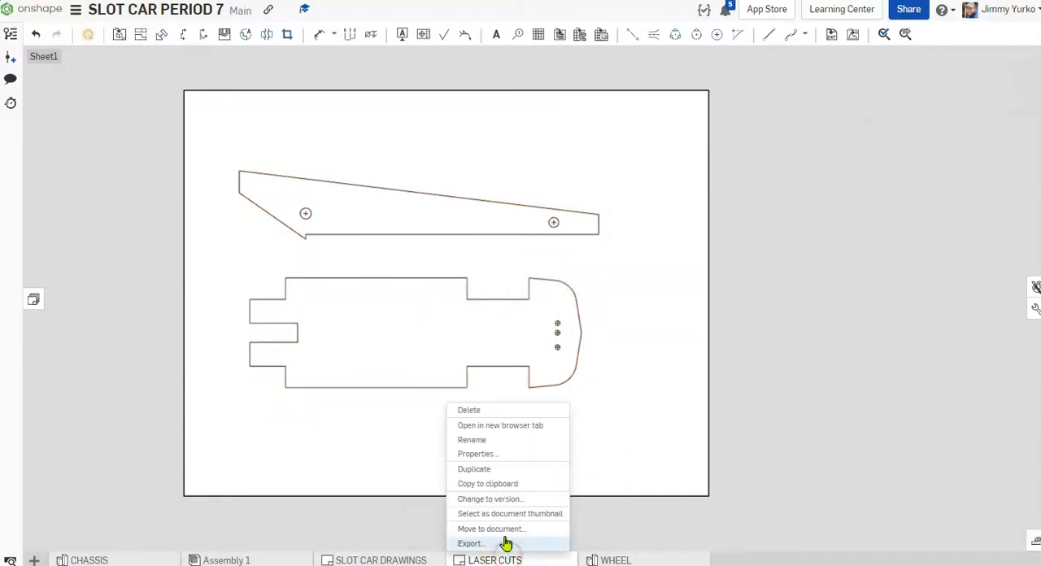
pyautogui.click(494, 543)
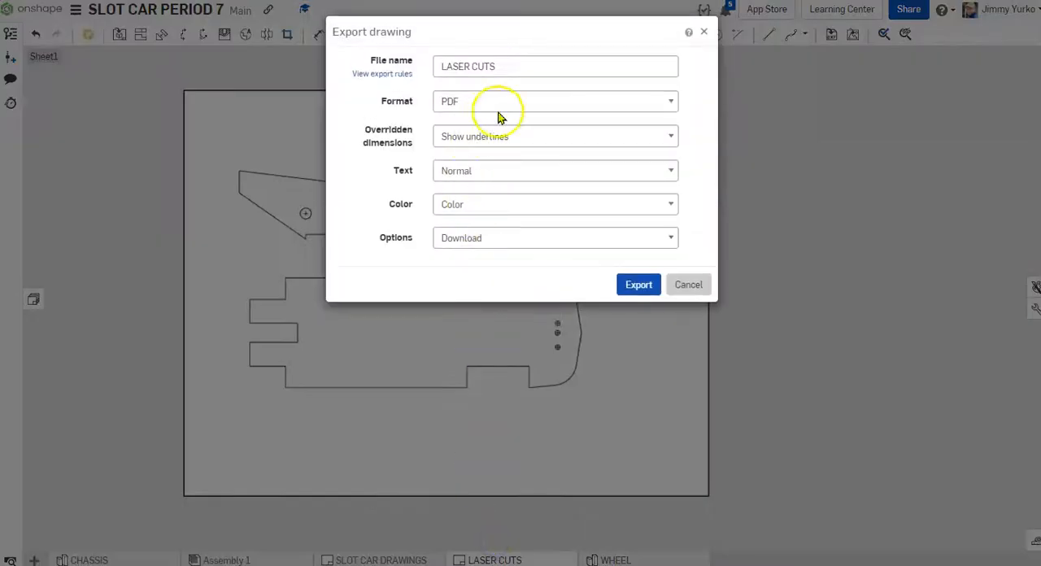
pyautogui.click(666, 103)
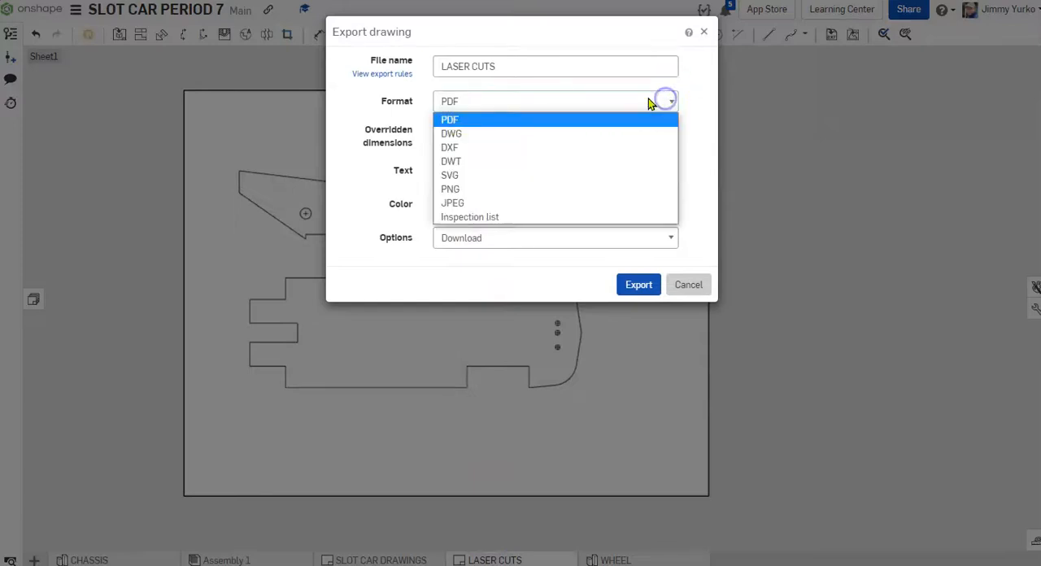
pyautogui.click(462, 177)
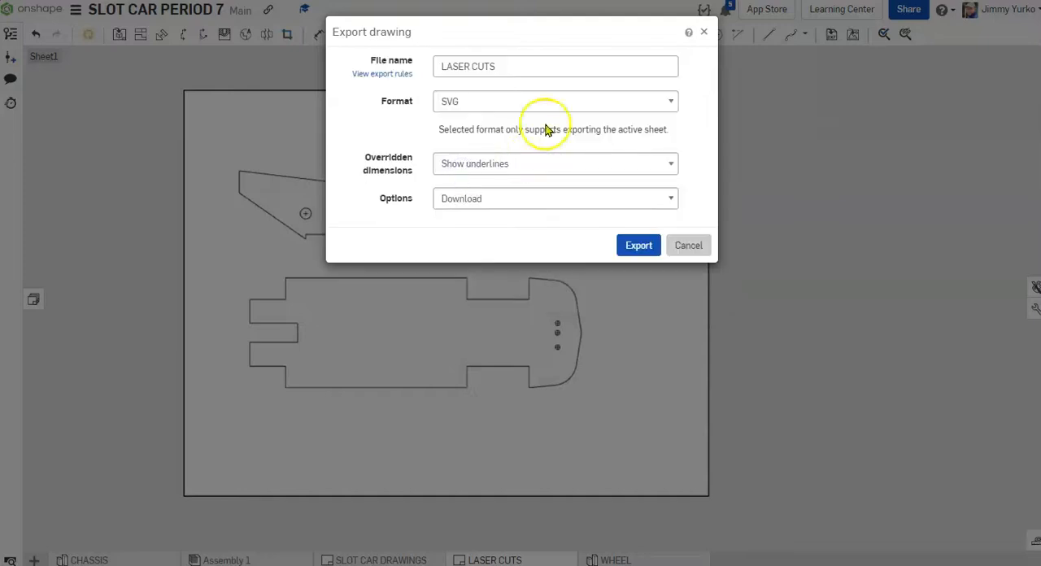
pyautogui.click(651, 246)
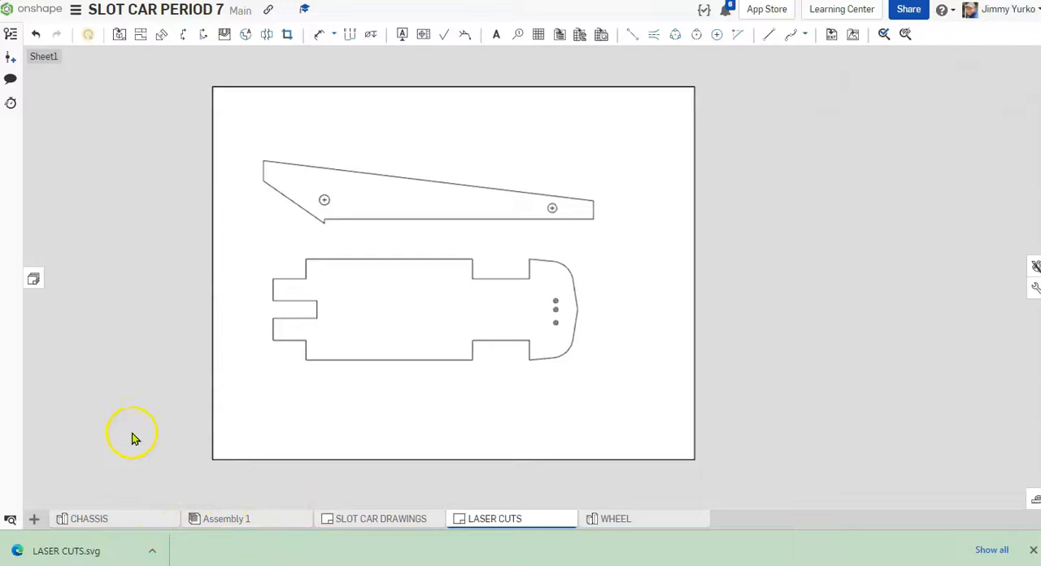
# Step: Open the CHASSIS part studio to view the rib and chassis model
pyautogui.click(103, 519)
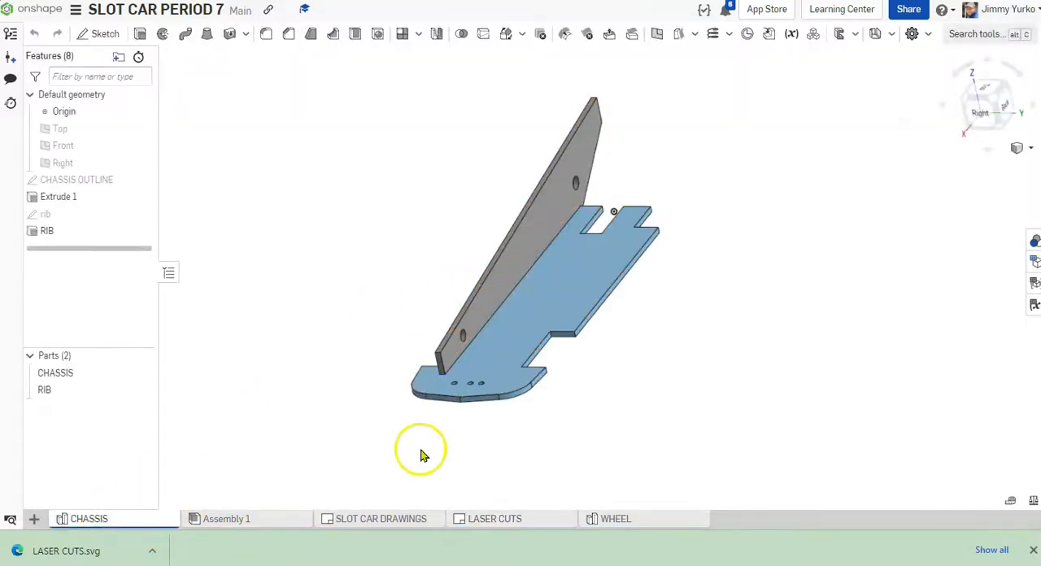
pyautogui.moveTo(525, 527)
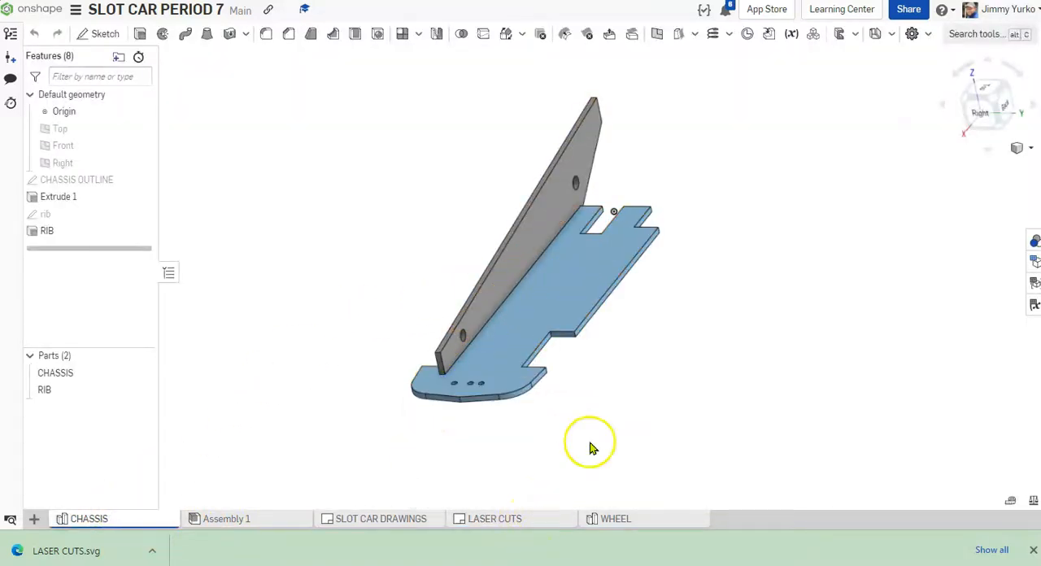